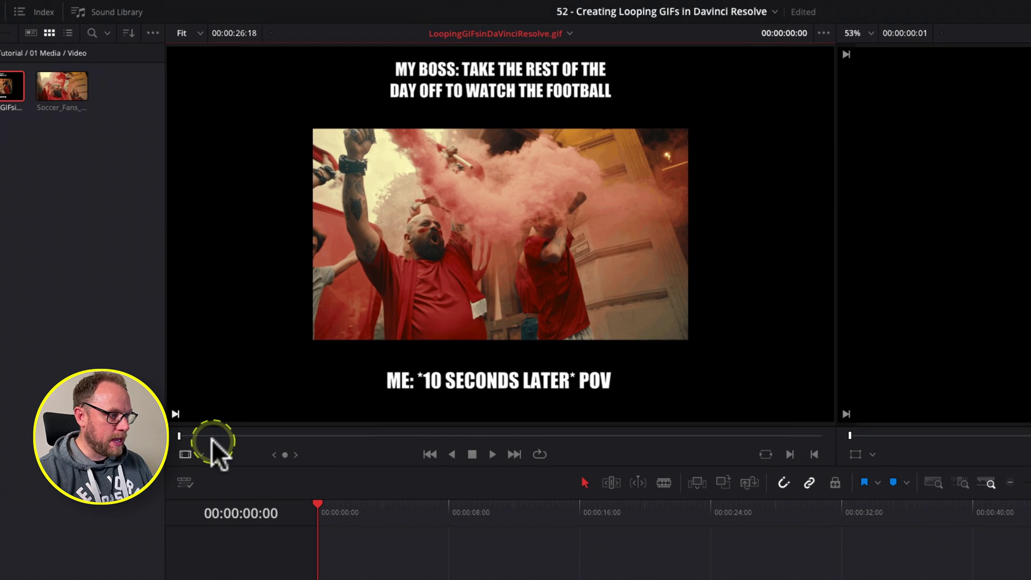
- Preview the LoopingGIFs example GIF and the Soccer_Fans source clip by scrubbing through each in the source viewer
mouse_move(193, 434)
mouse_down()
mouse_move(793, 437)
mouse_move(192, 433)
mouse_up()
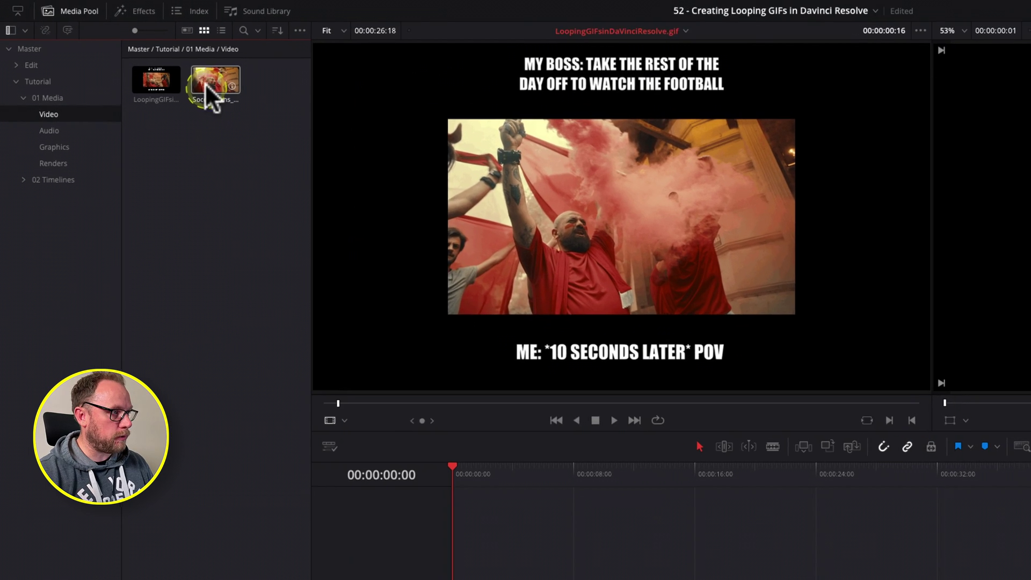
click(139, 53)
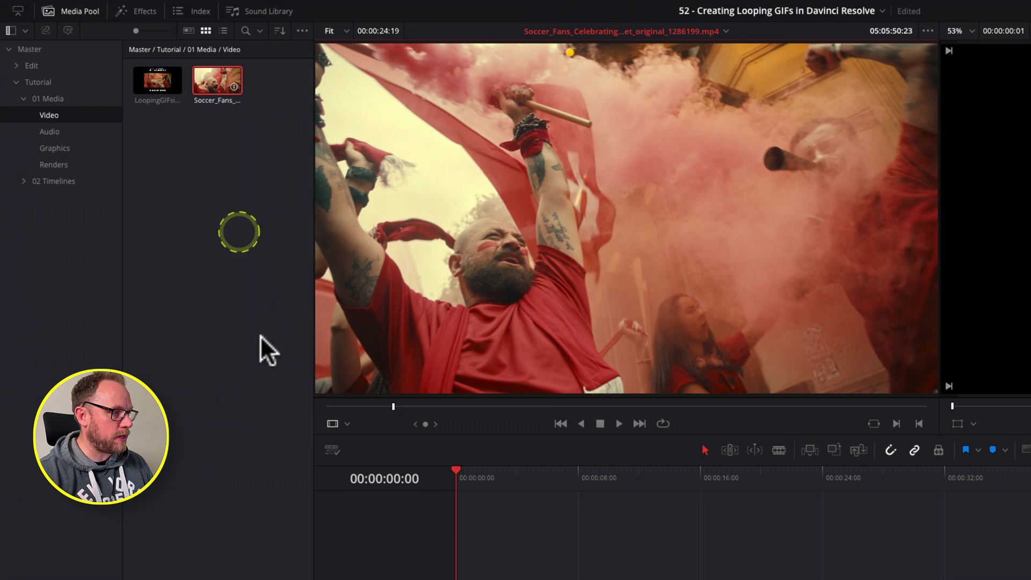
drag(370, 402, 378, 401)
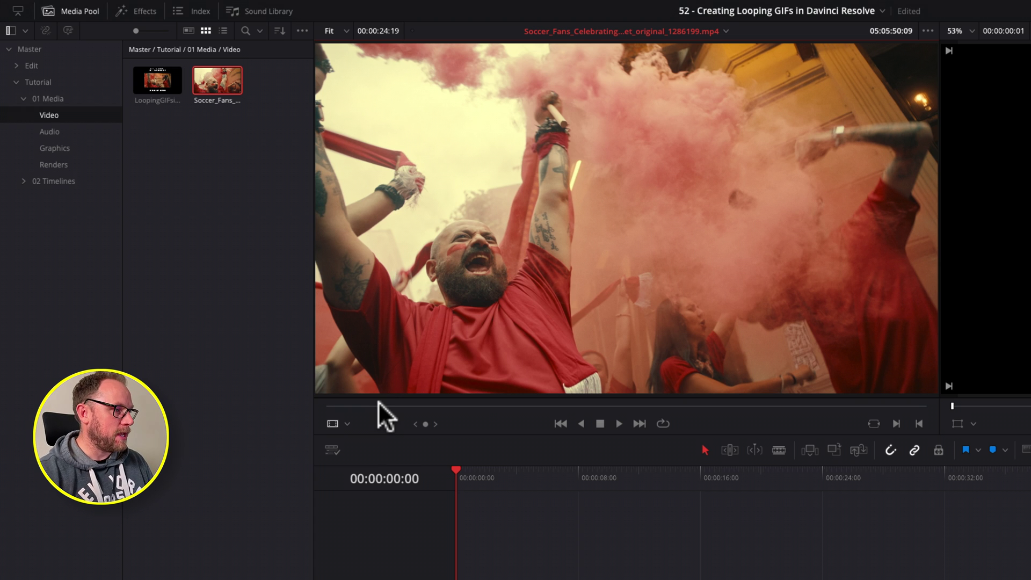
click(235, 185)
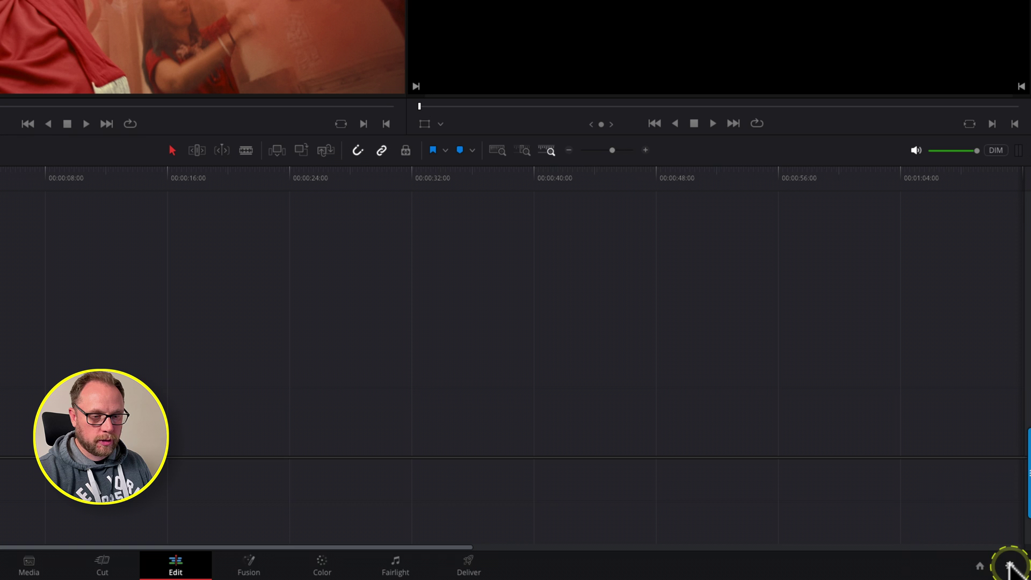
- Review the timeline resolution and frame rate in the Project Settings without changing them
click(1009, 563)
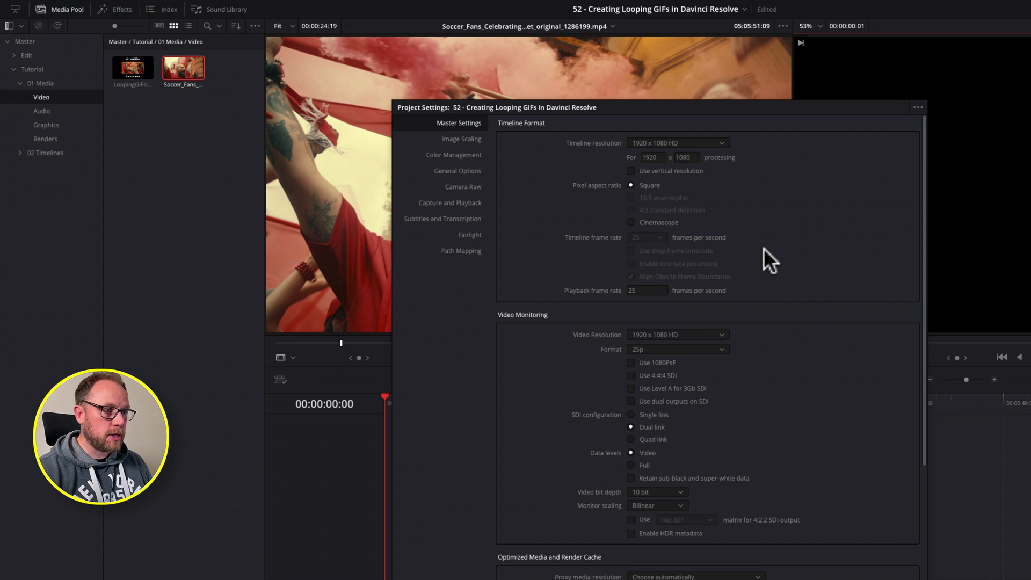
click(680, 156)
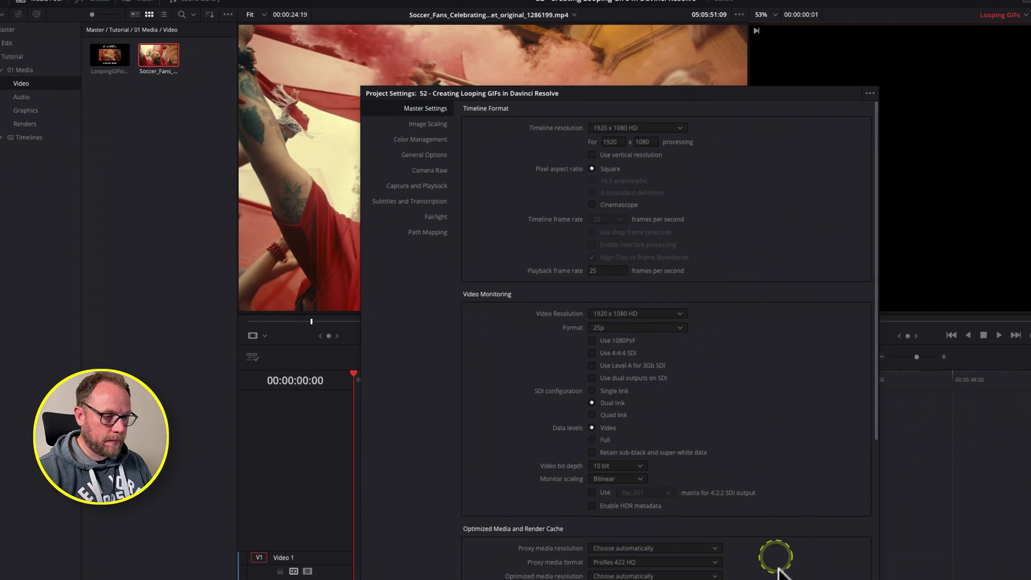
click(665, 526)
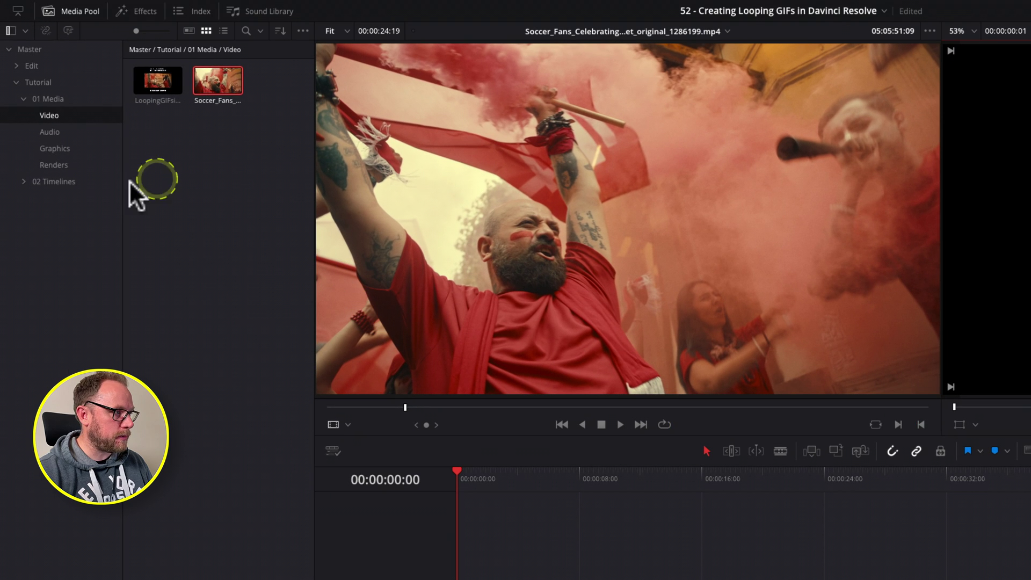
- Open the timeline settings of the Looping GIFs timeline in the 02 Timelines bin and disable Use Project Settings
click(54, 177)
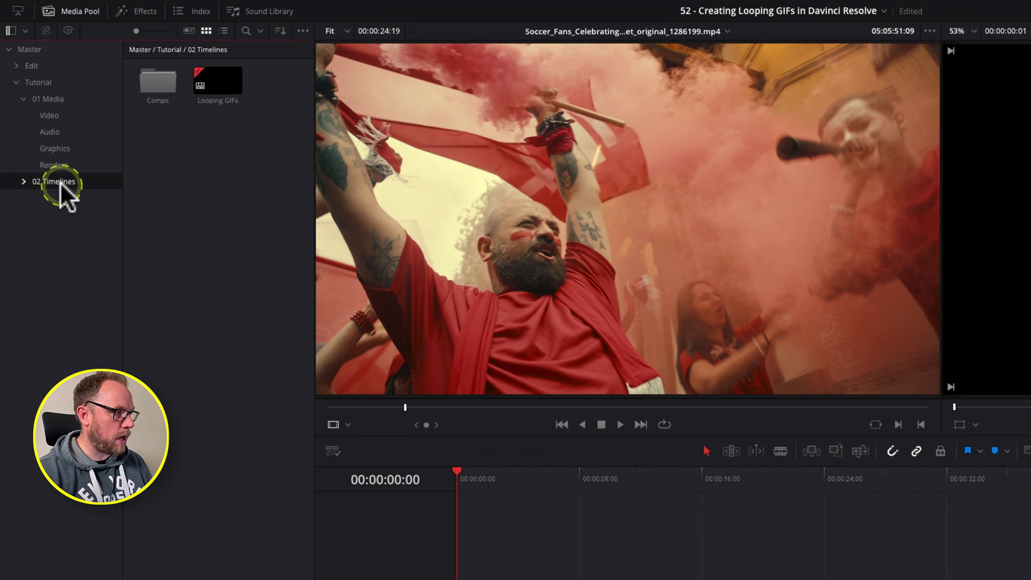
right_click(218, 82)
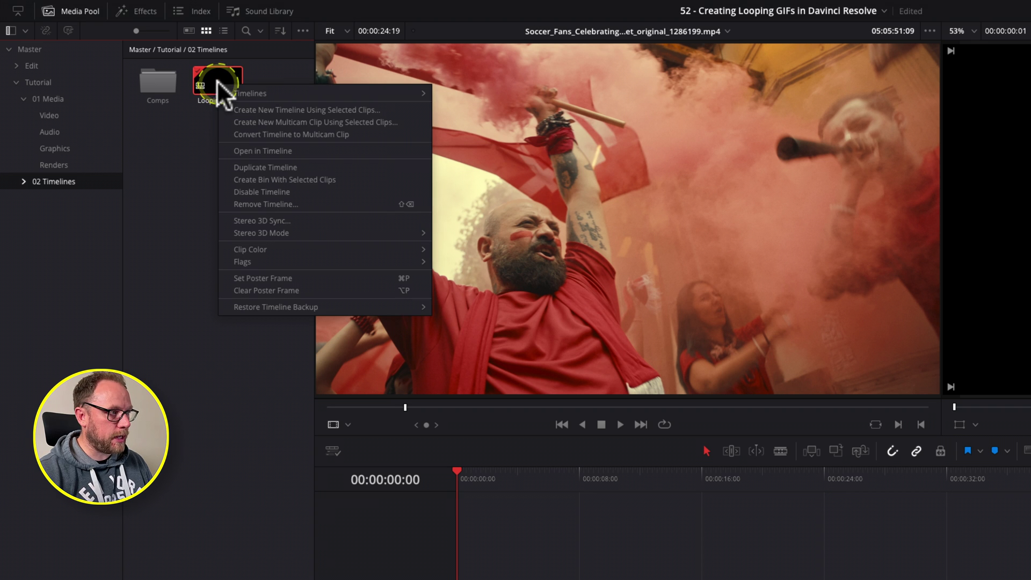
click(264, 94)
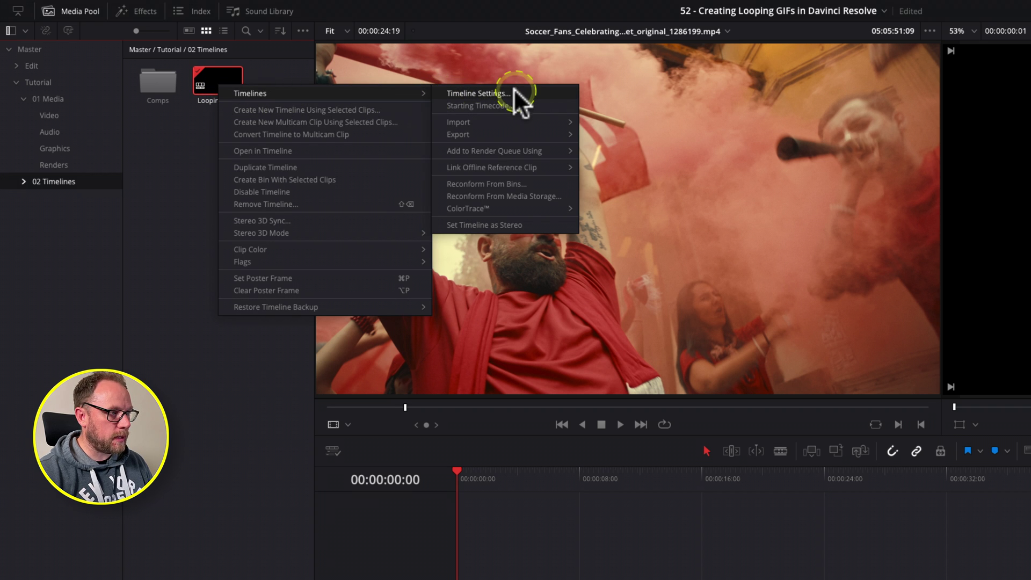
click(484, 92)
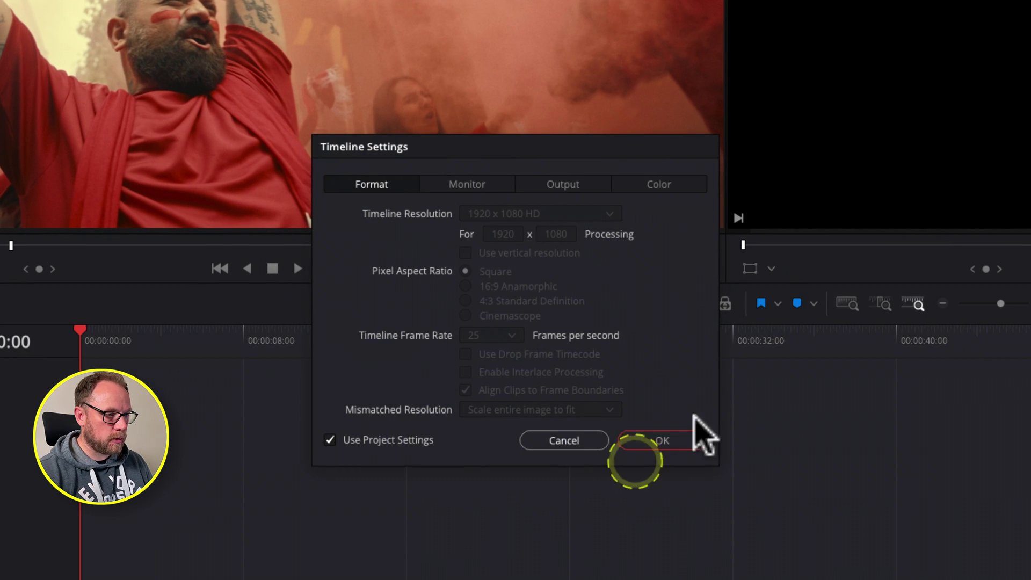
drag(561, 141, 587, 107)
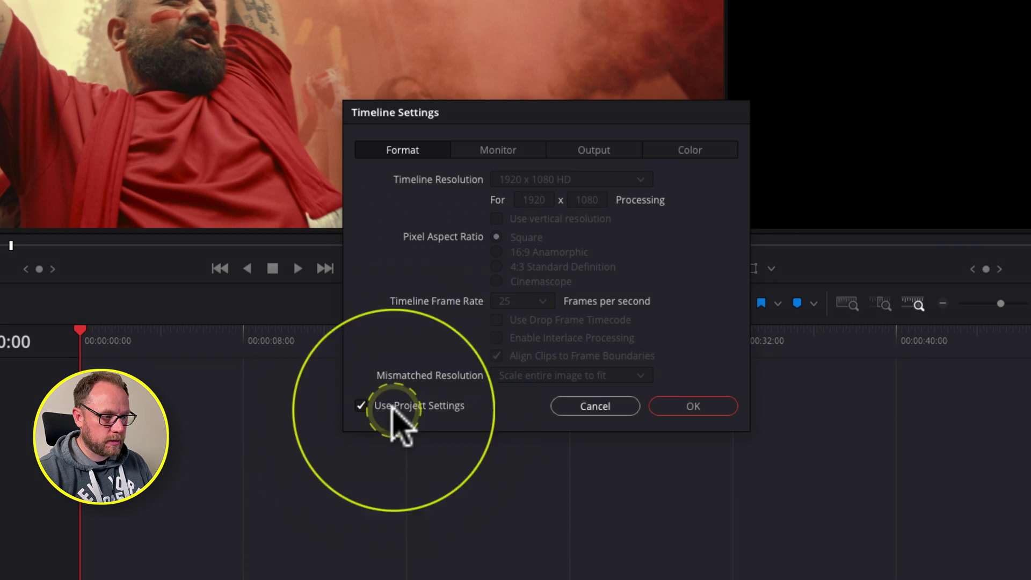
click(360, 405)
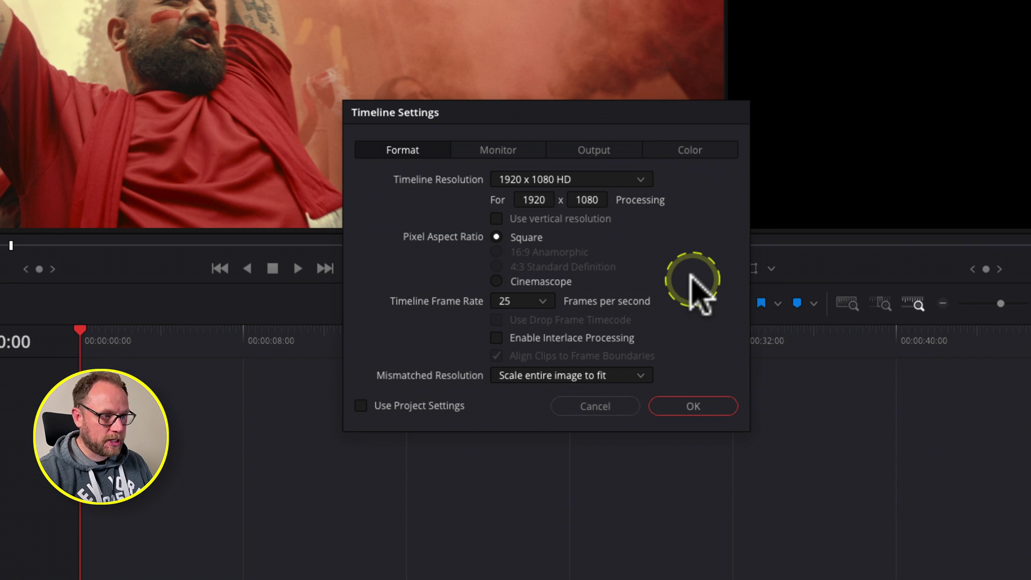
- Set the timeline to a custom resolution of 480 x 480
click(632, 180)
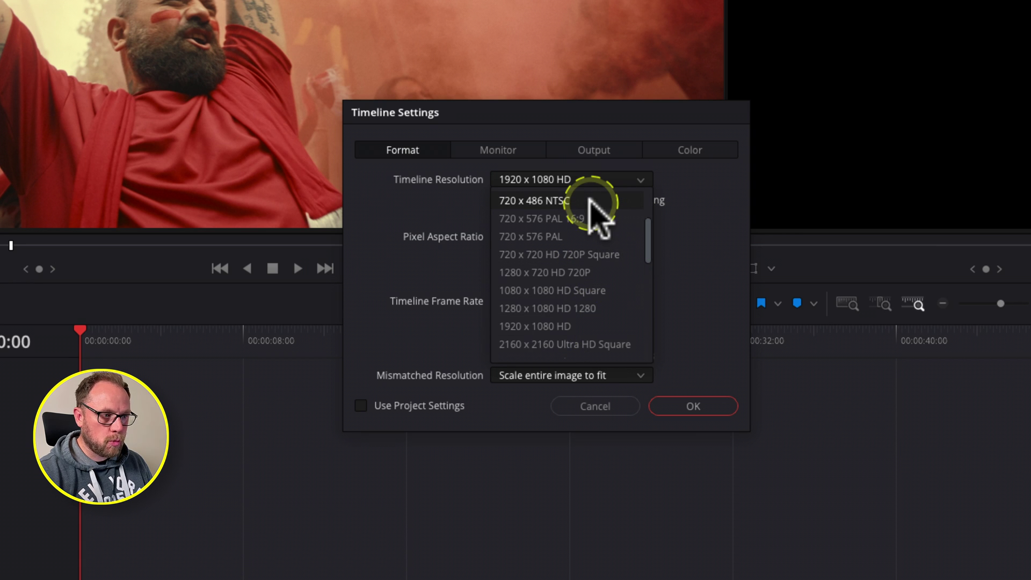
click(668, 206)
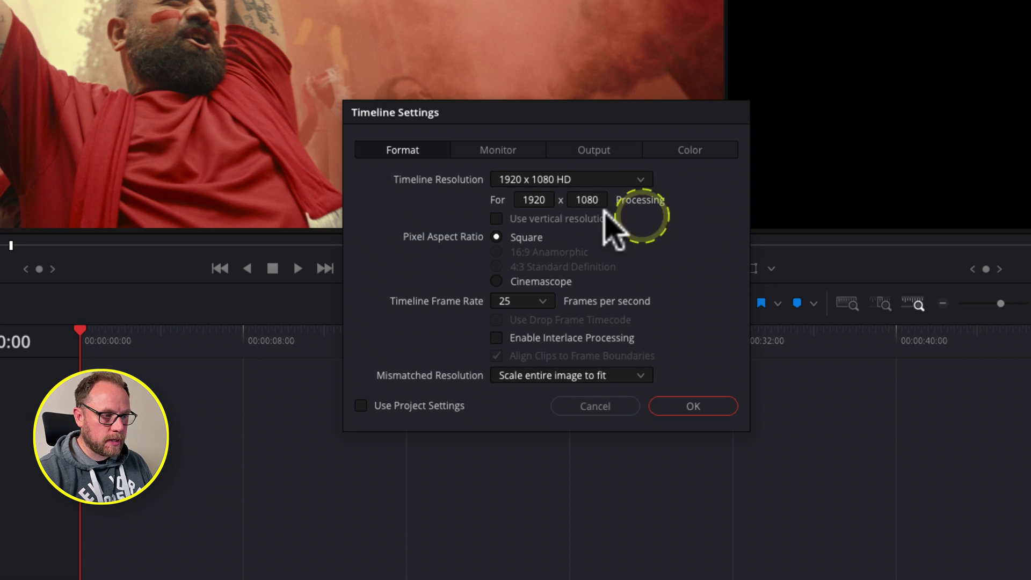
click(537, 200)
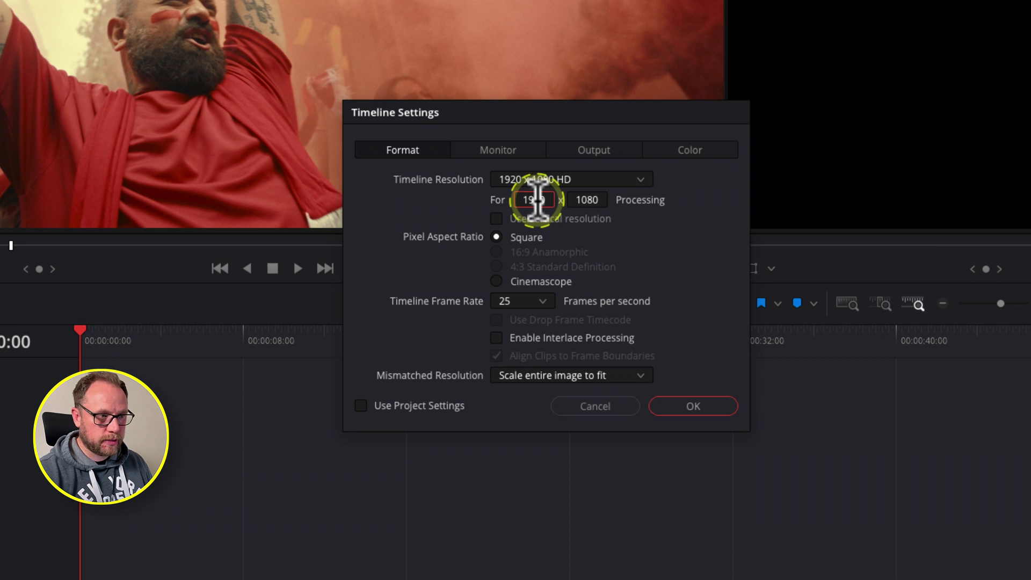
text(480)
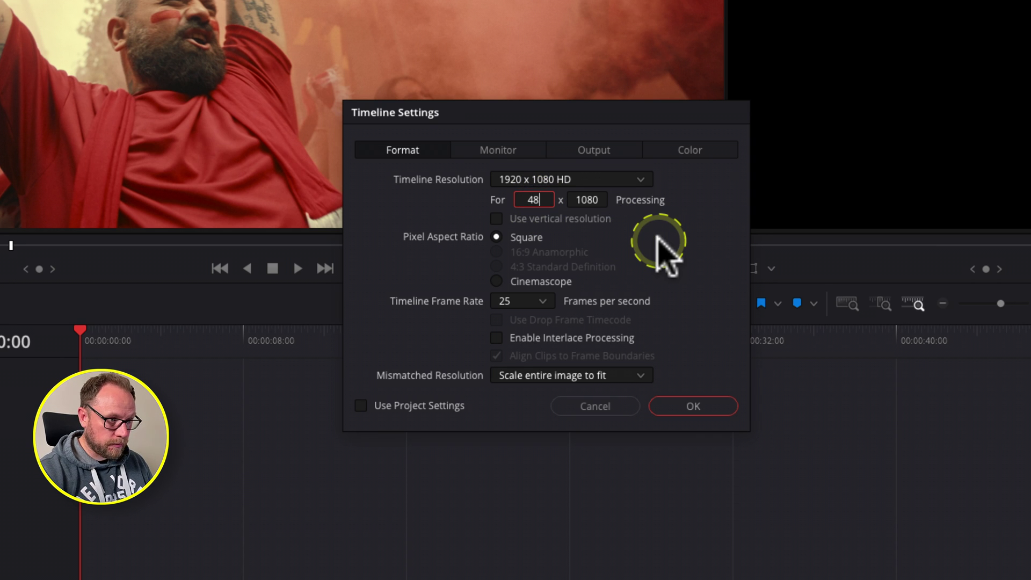
click(584, 199)
text(270)
click(682, 228)
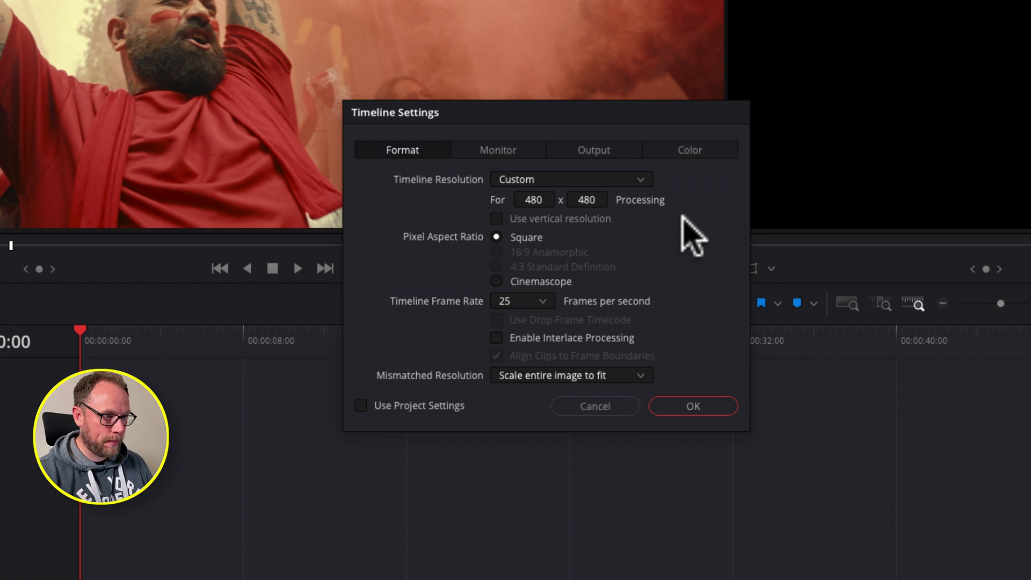
- Set the timeline frame rate to 16 frames per second and apply the timeline settings
click(538, 303)
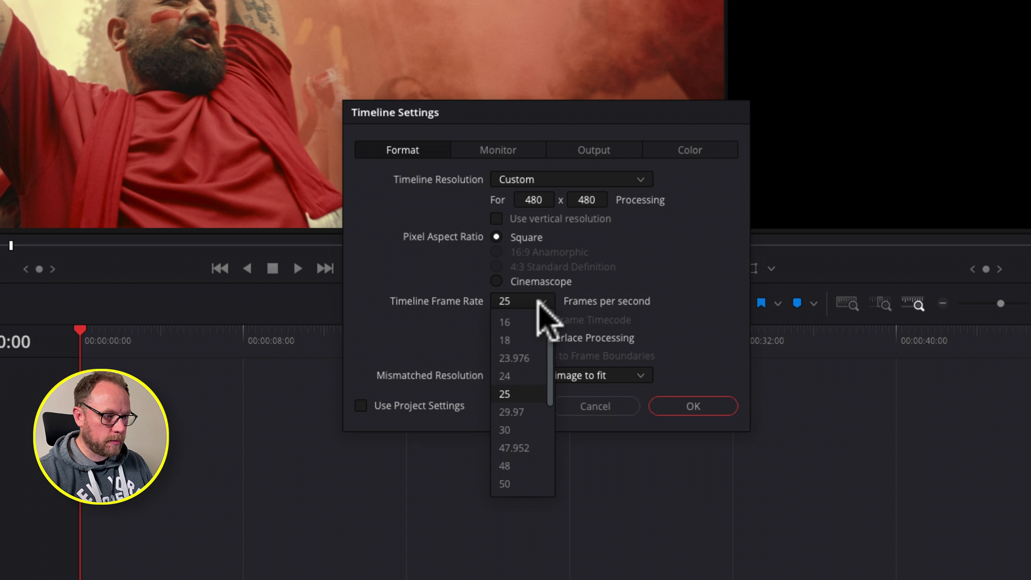
click(524, 322)
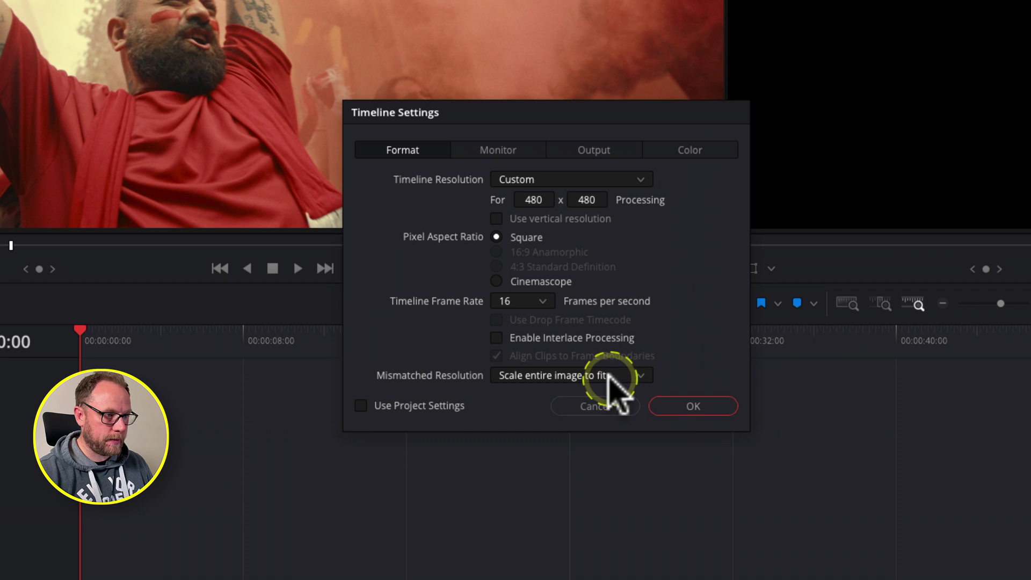
click(698, 409)
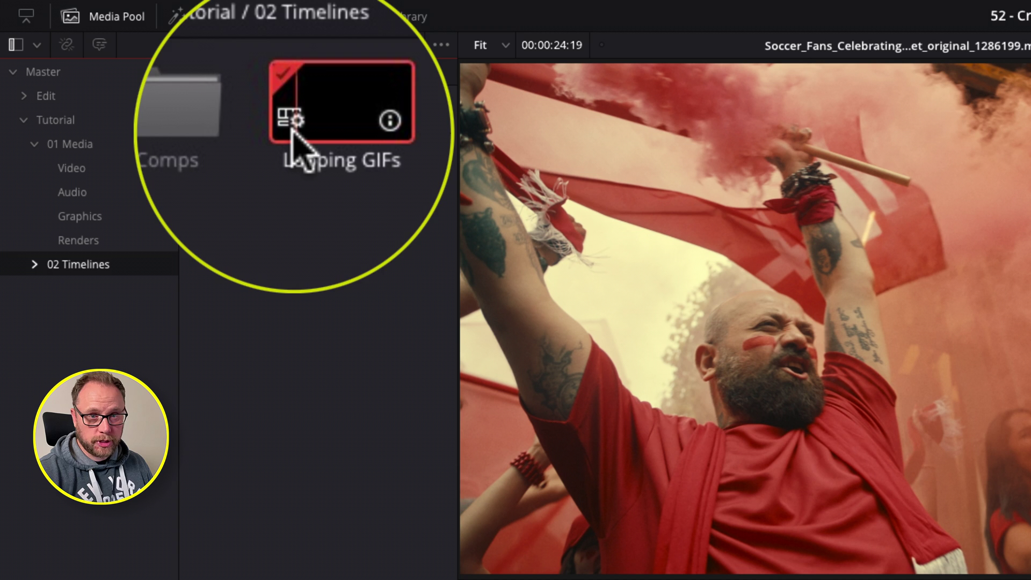
- Add the Soccer_Fans clip from the Video bin to the start of the Looping GIFs timeline and park the playhead at 00:00:07:03
click(293, 134)
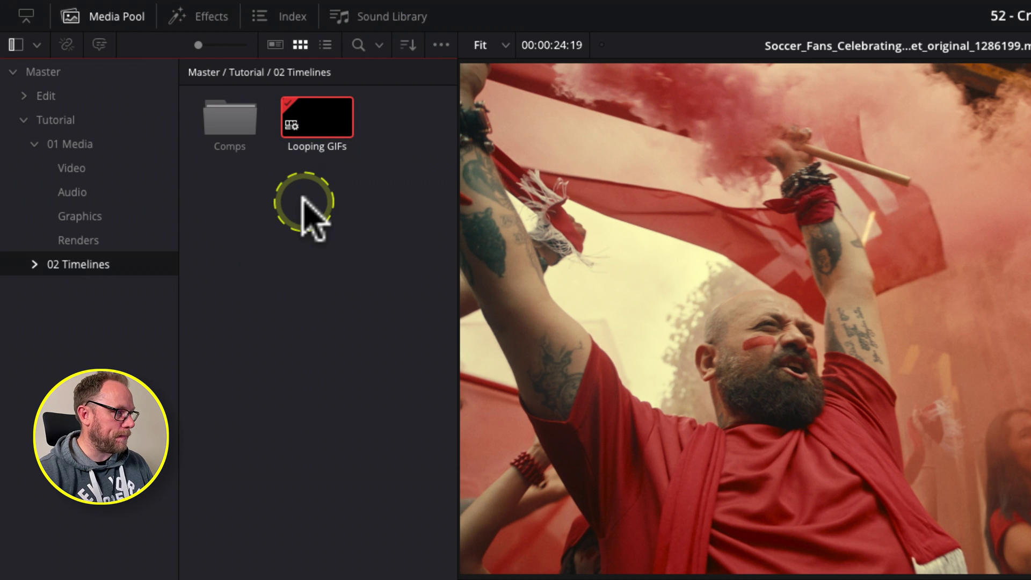
click(87, 168)
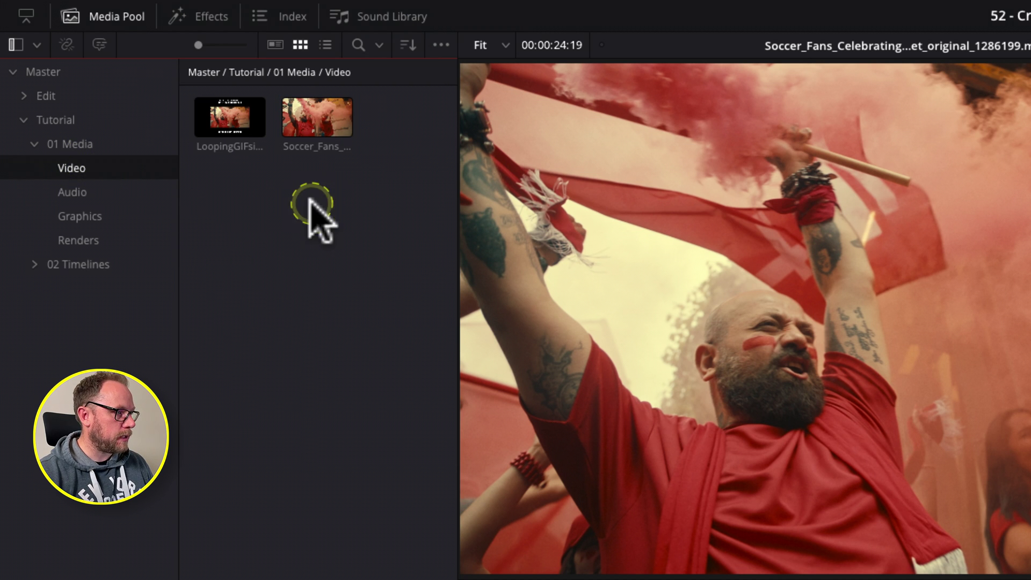
click(357, 214)
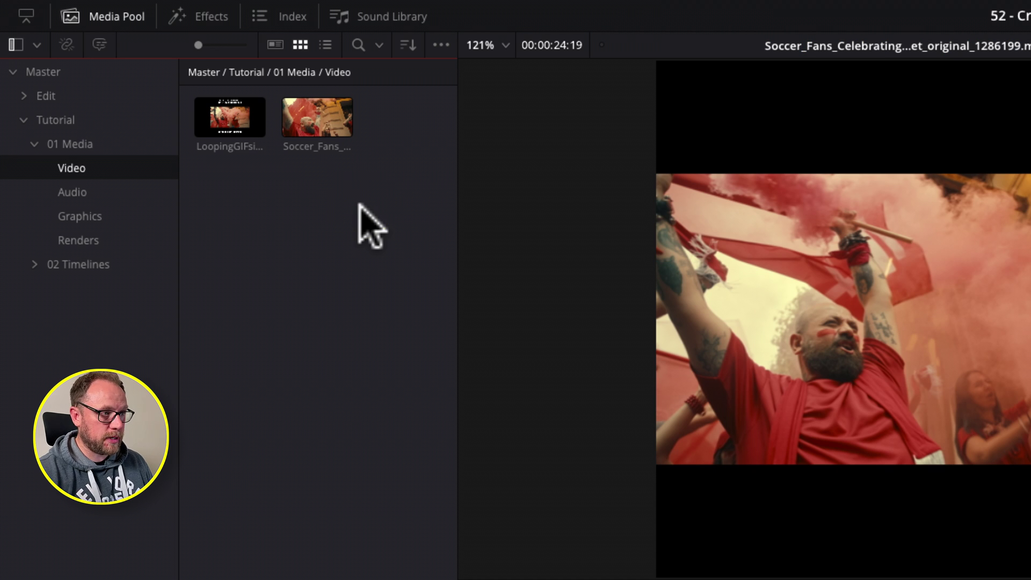
click(318, 153)
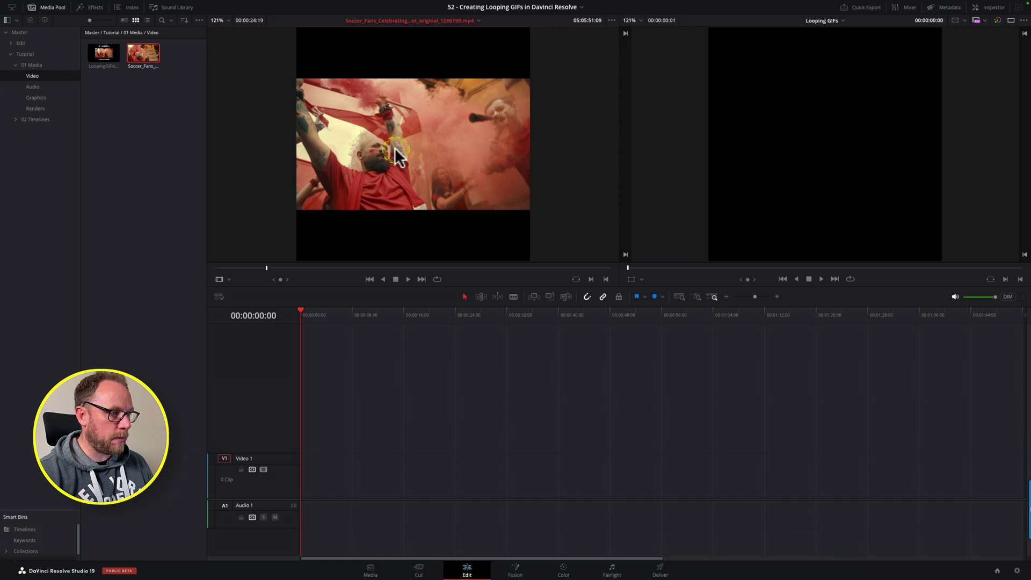
drag(792, 309, 990, 86)
drag(990, 104, 982, 97)
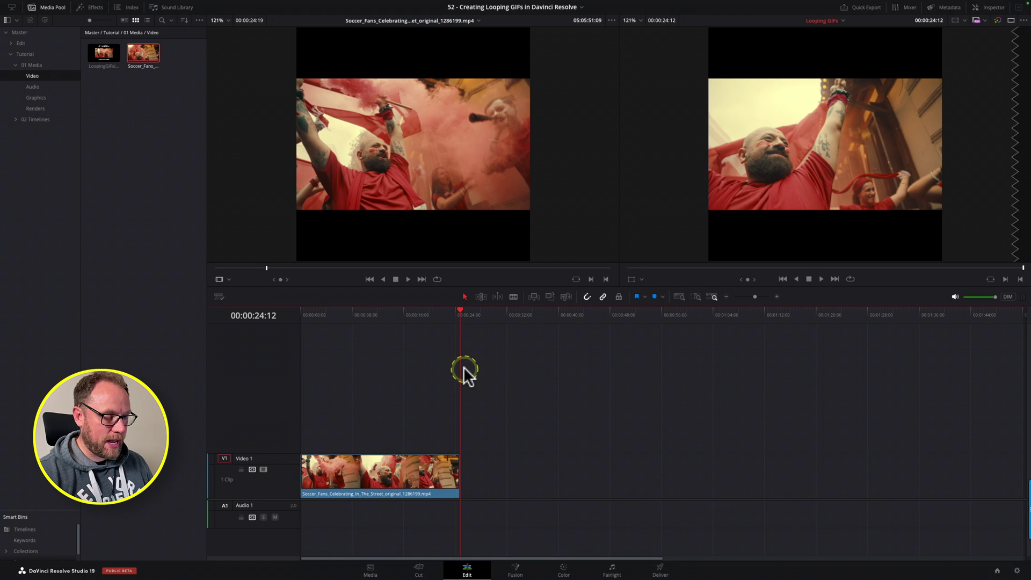
mouse_move(326, 314)
mouse_down()
mouse_move(376, 314)
mouse_move(346, 315)
mouse_up()
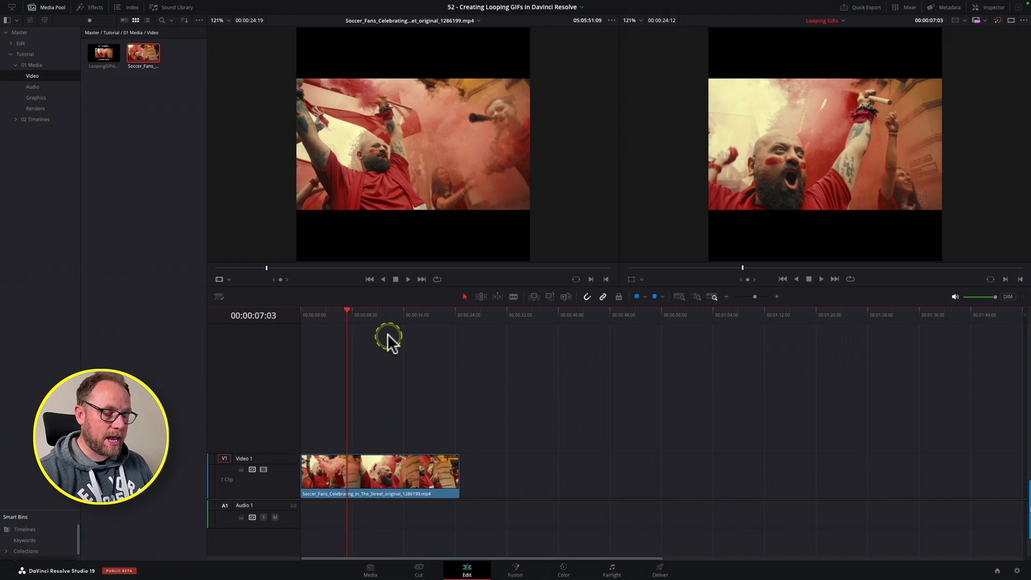
click(759, 88)
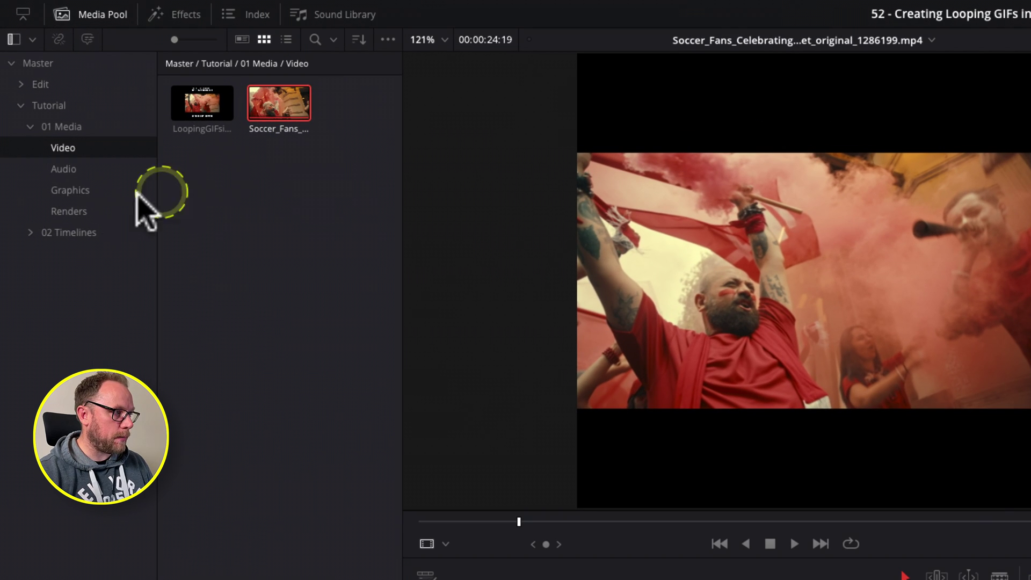
- Try Center crop with no resizing as the Looping GIFs timeline's mismatched resolution option
click(39, 120)
right_click(277, 104)
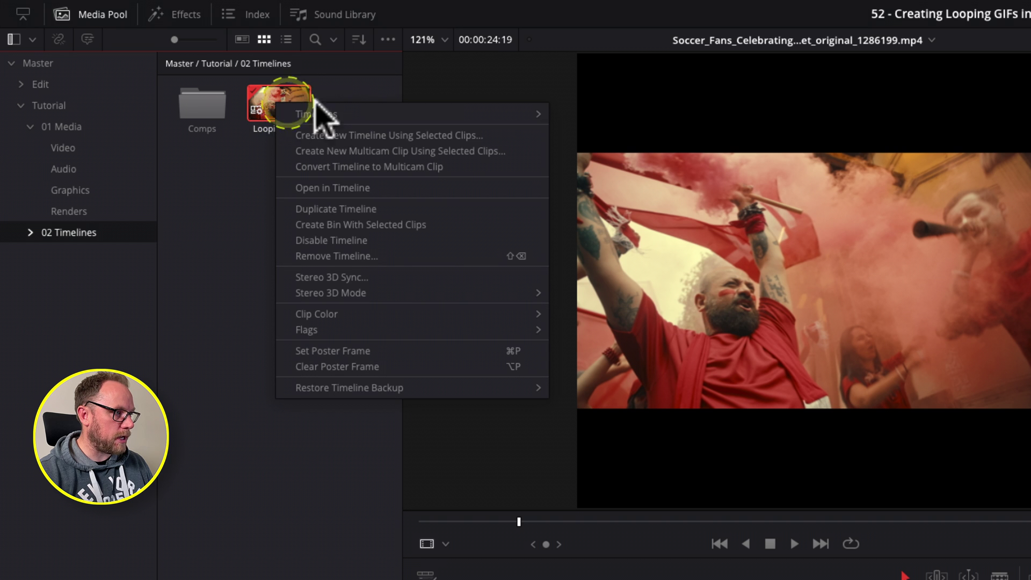
click(335, 112)
click(601, 113)
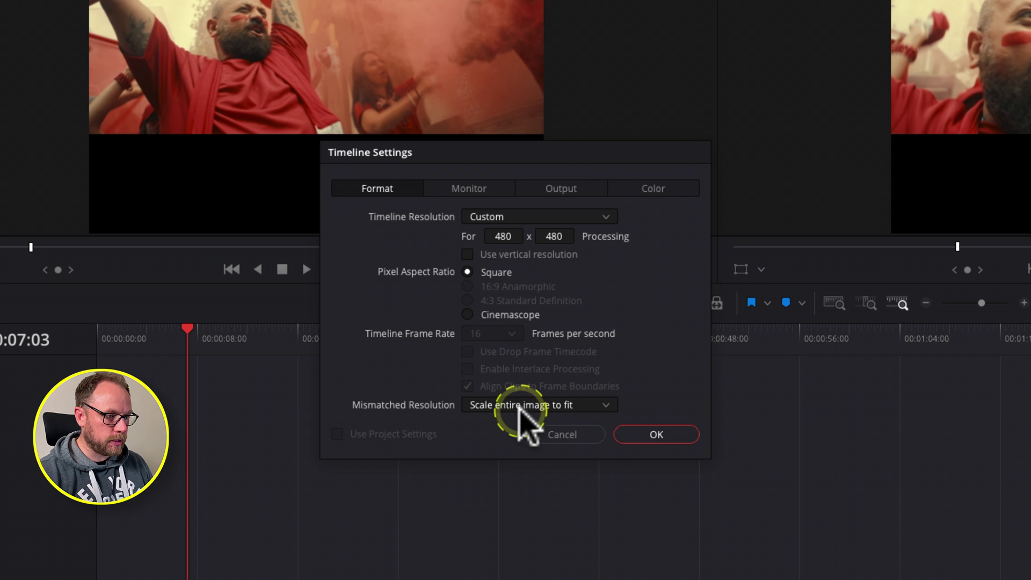
click(524, 407)
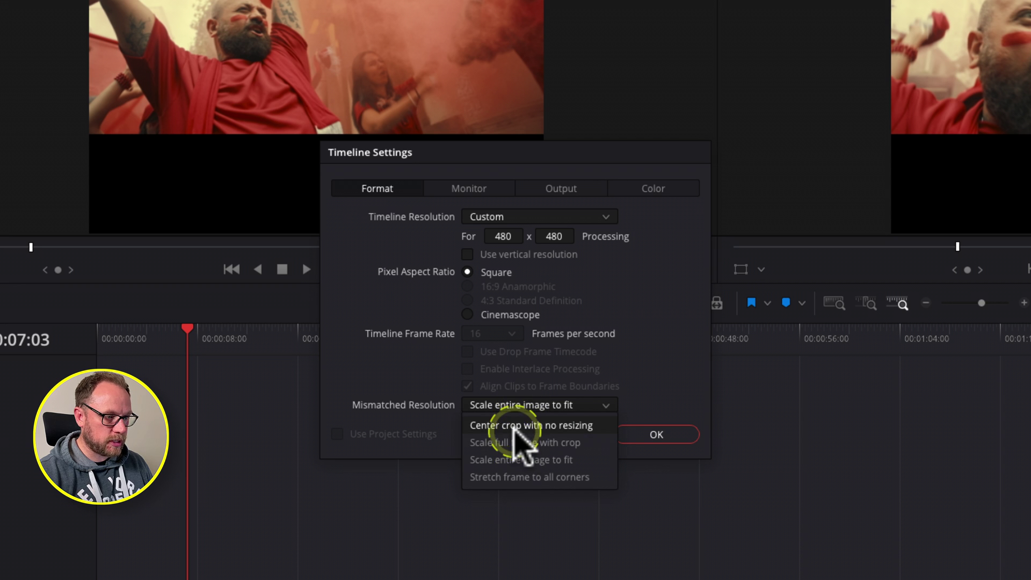
click(521, 424)
click(642, 434)
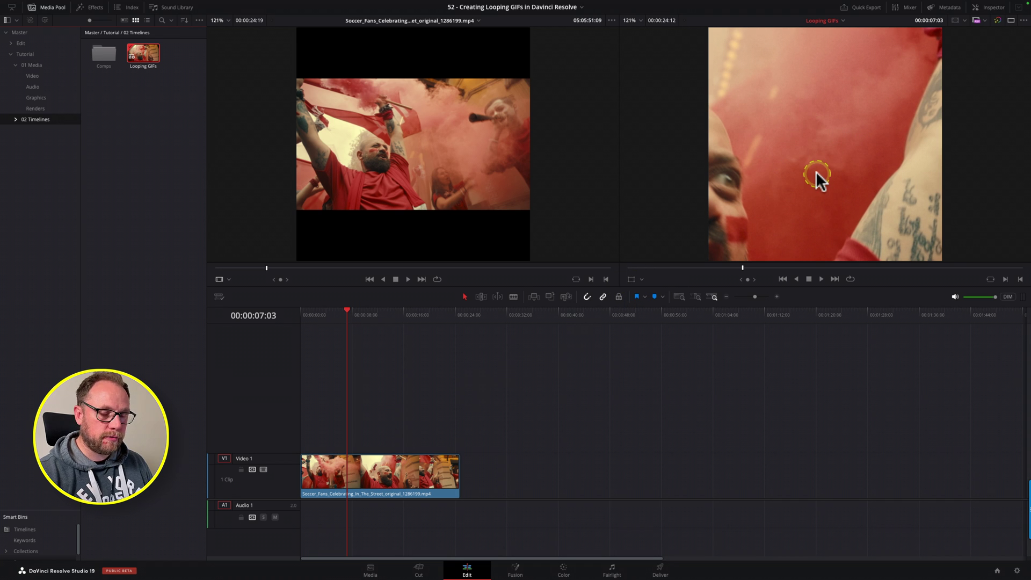
- Set the Looping GIFs timeline's mismatched resolution option to Scale entire image to fit and apply the timeline settings
right_click(143, 57)
mouse_move(265, 63)
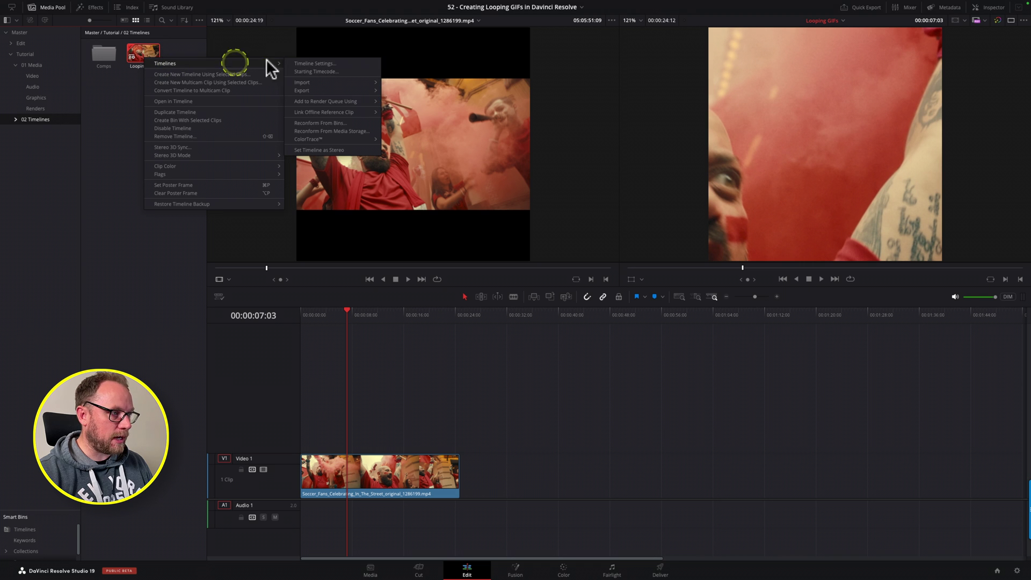
click(321, 63)
click(505, 347)
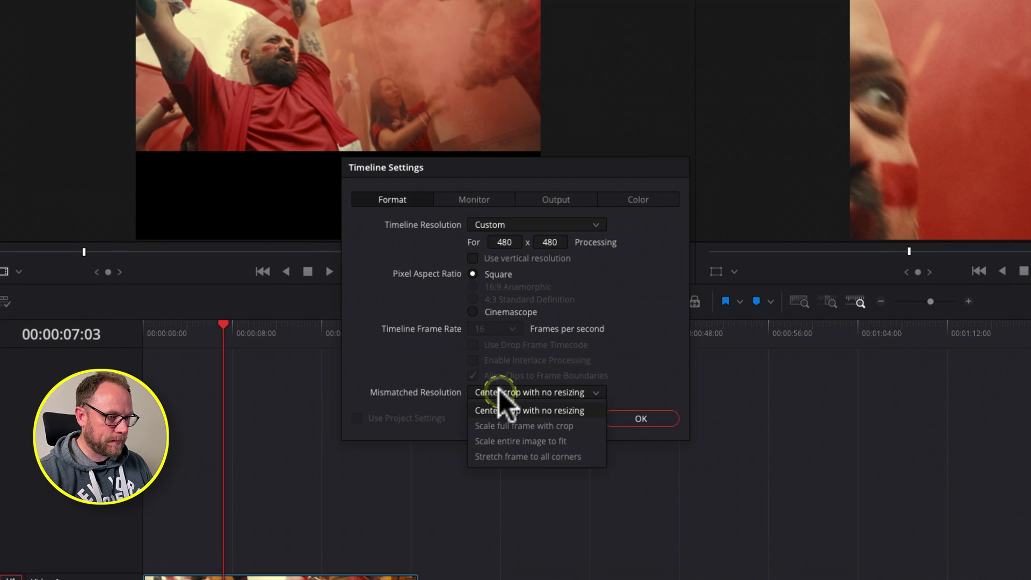
click(493, 441)
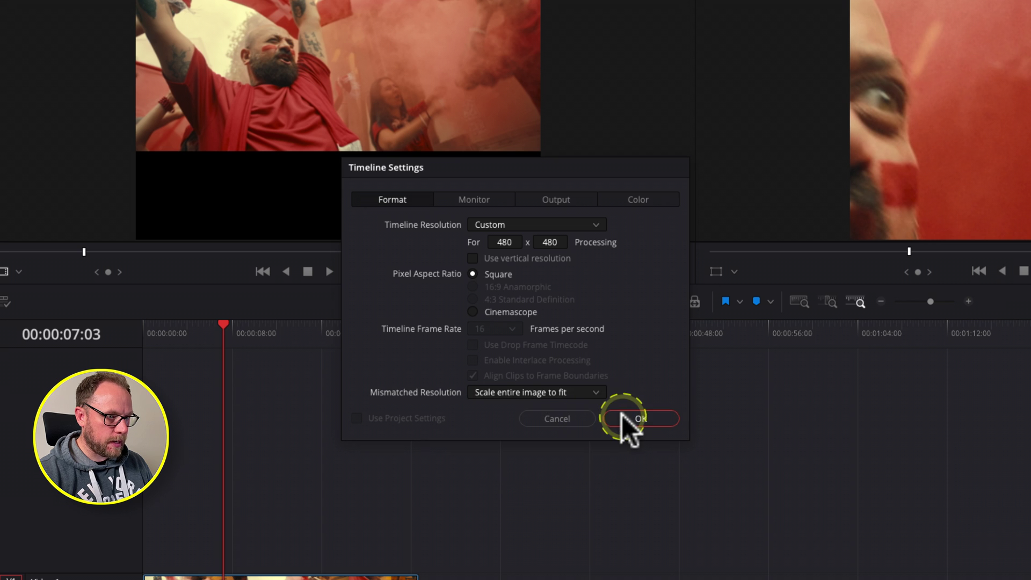
click(622, 417)
- Park the playhead at 00:00:11:11 and try Crop as the soccer fans clip's scaling mode
click(378, 316)
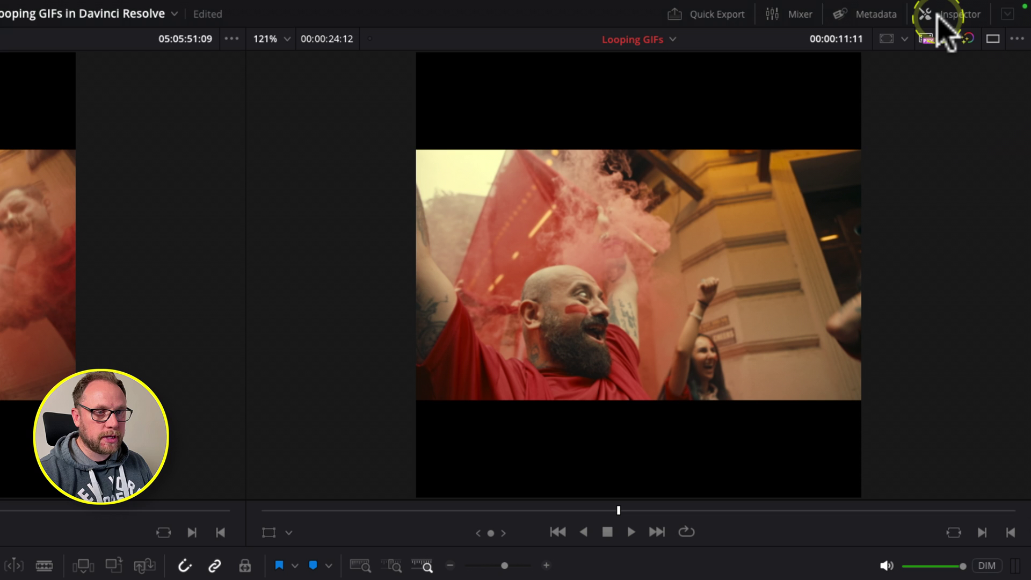
click(982, 8)
click(939, 16)
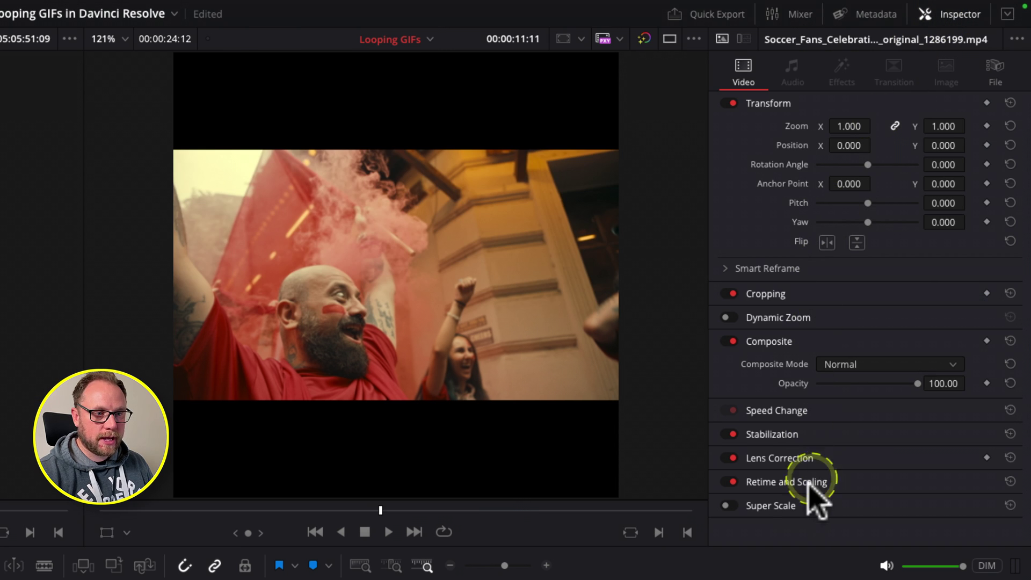
click(795, 481)
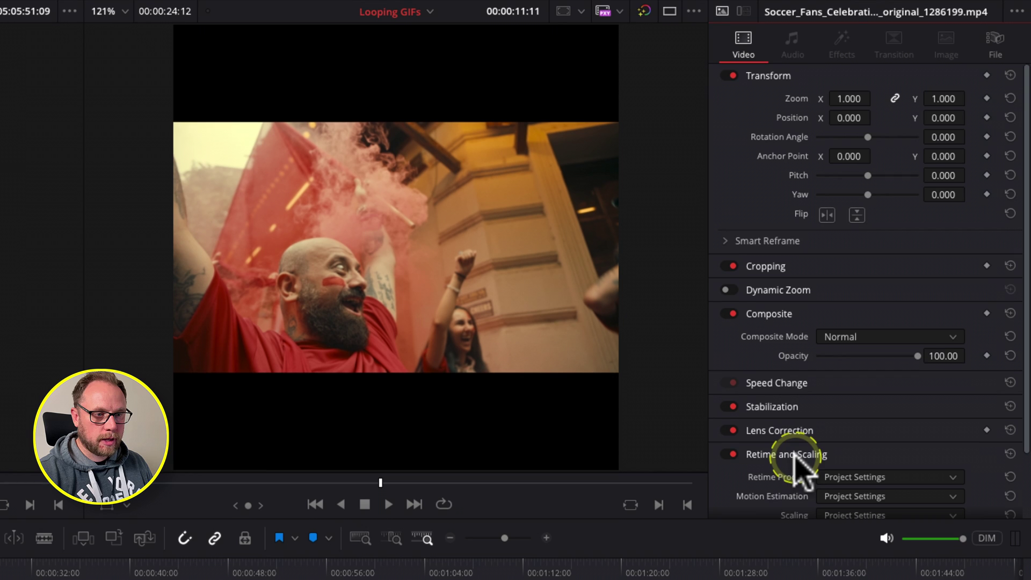
scroll(791, 456, down, 3)
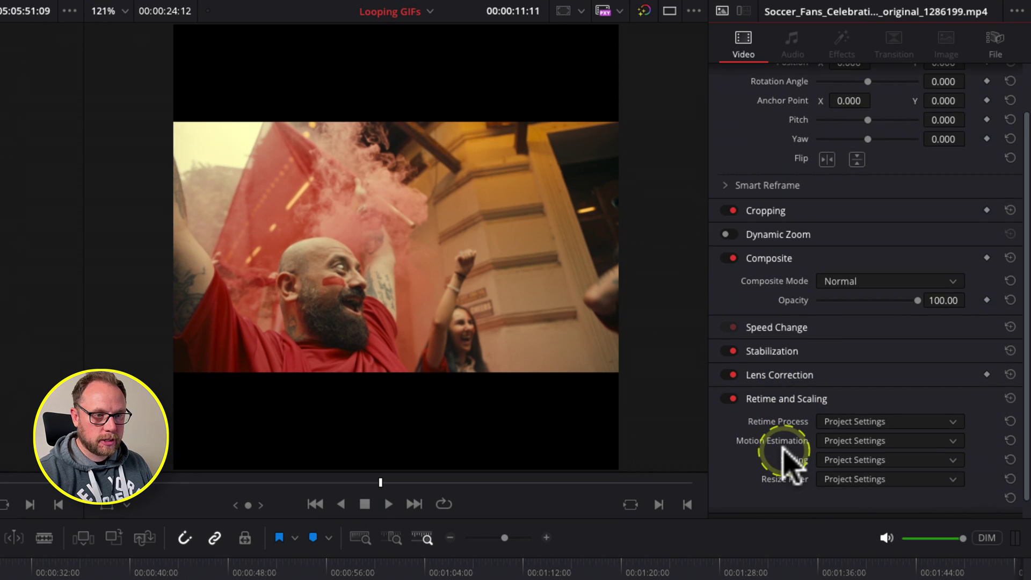
click(857, 441)
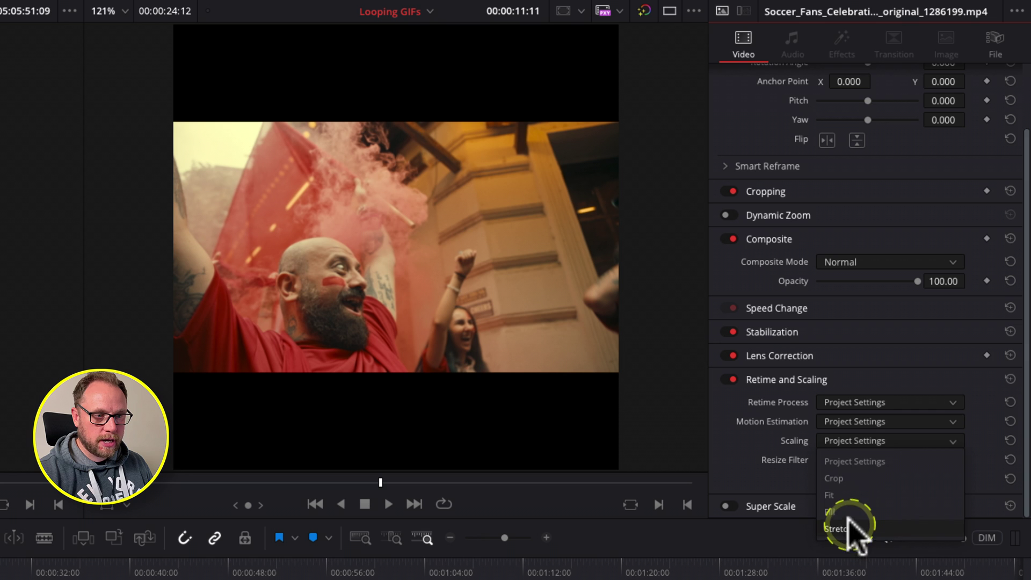
click(840, 478)
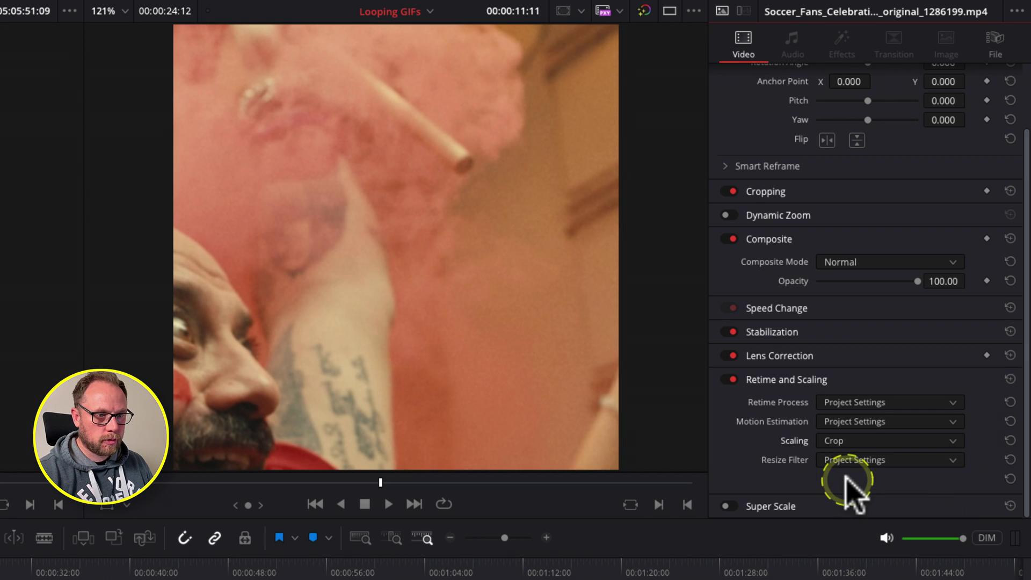
- Try Fill as the soccer fans clip's scaling mode and look at the Smart Reframe options
click(848, 442)
click(851, 512)
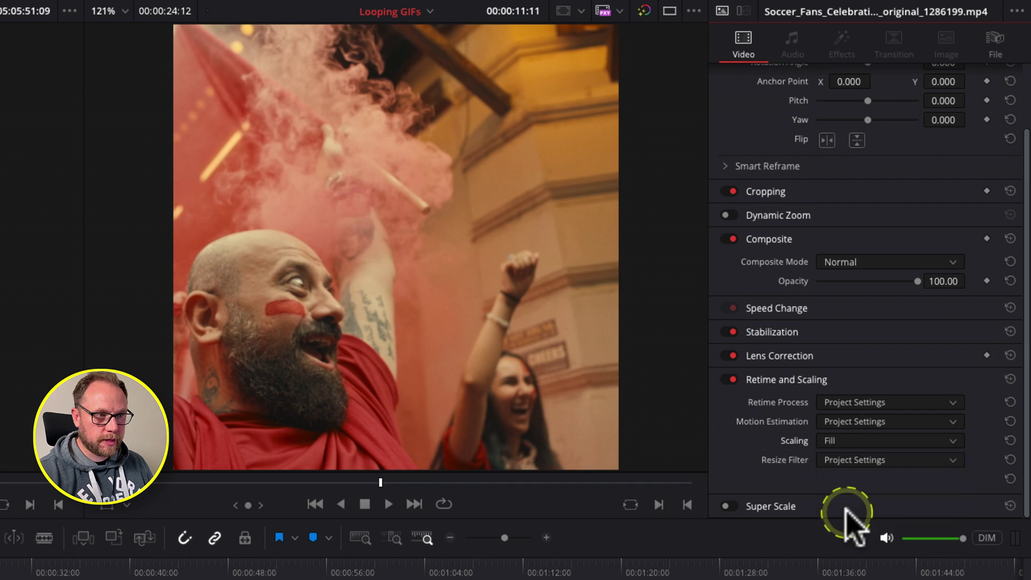
click(851, 441)
click(782, 438)
click(743, 166)
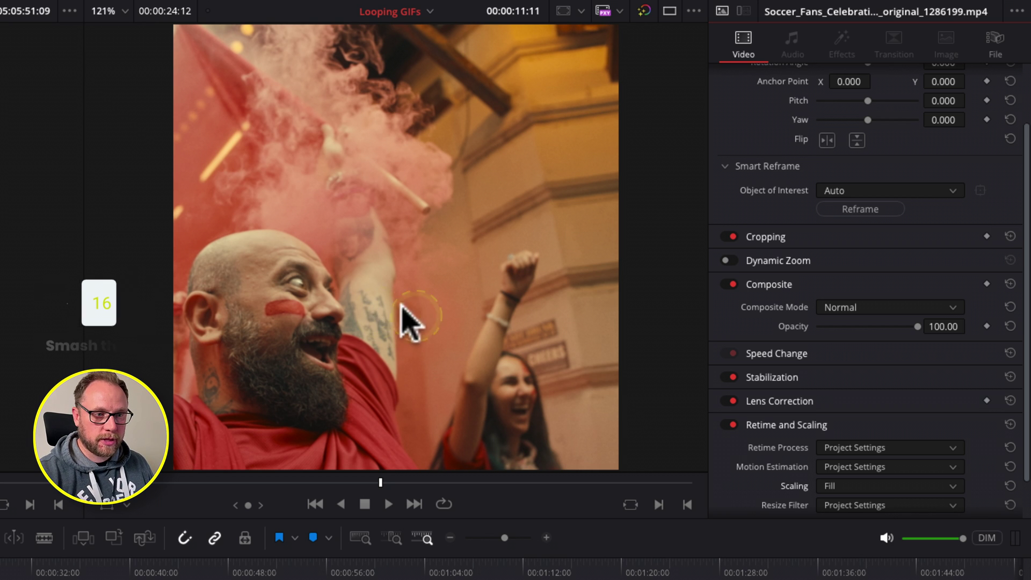
click(724, 166)
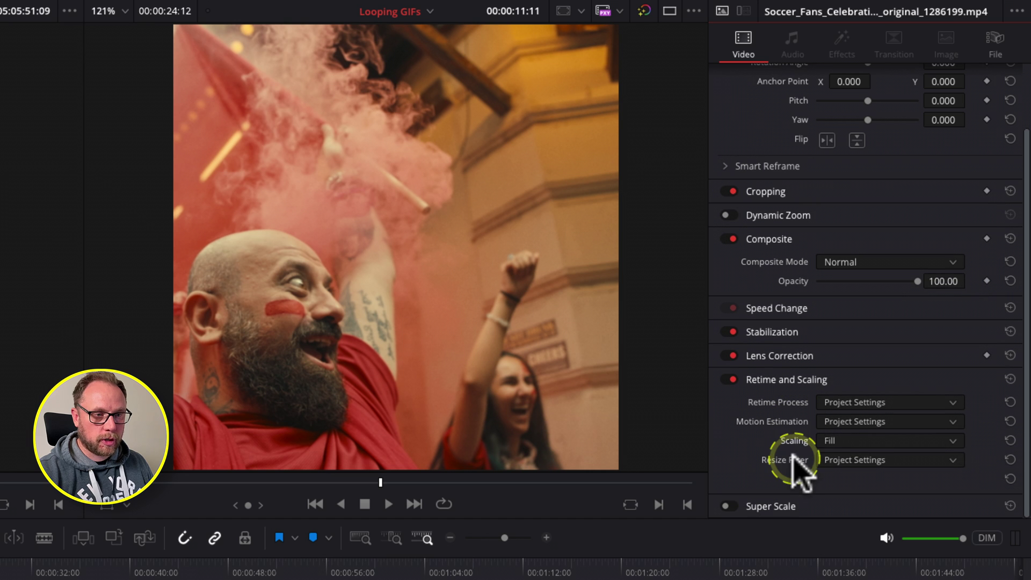
- Set the soccer fans clip's scaling mode to Fit
click(843, 442)
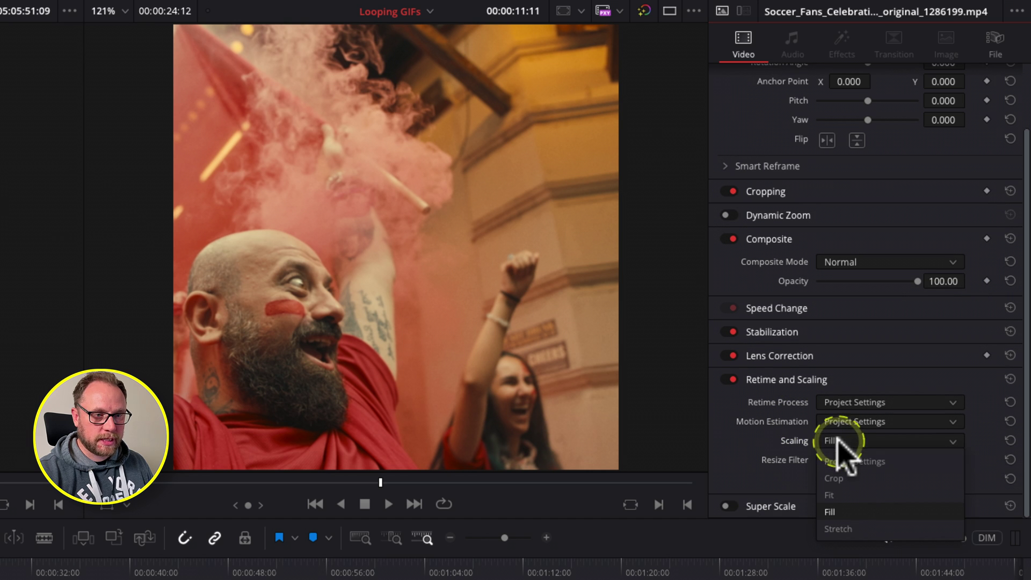
click(848, 495)
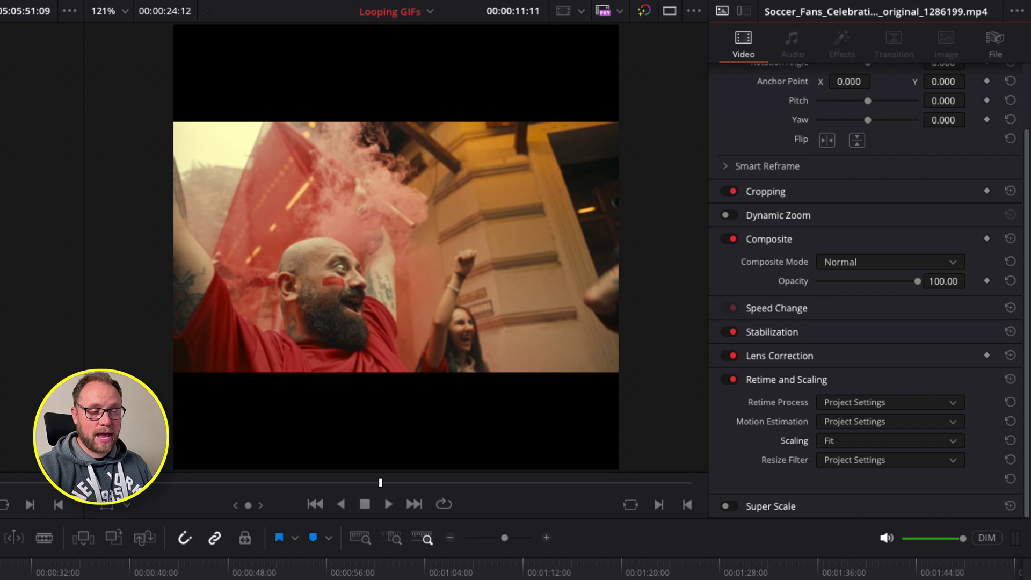
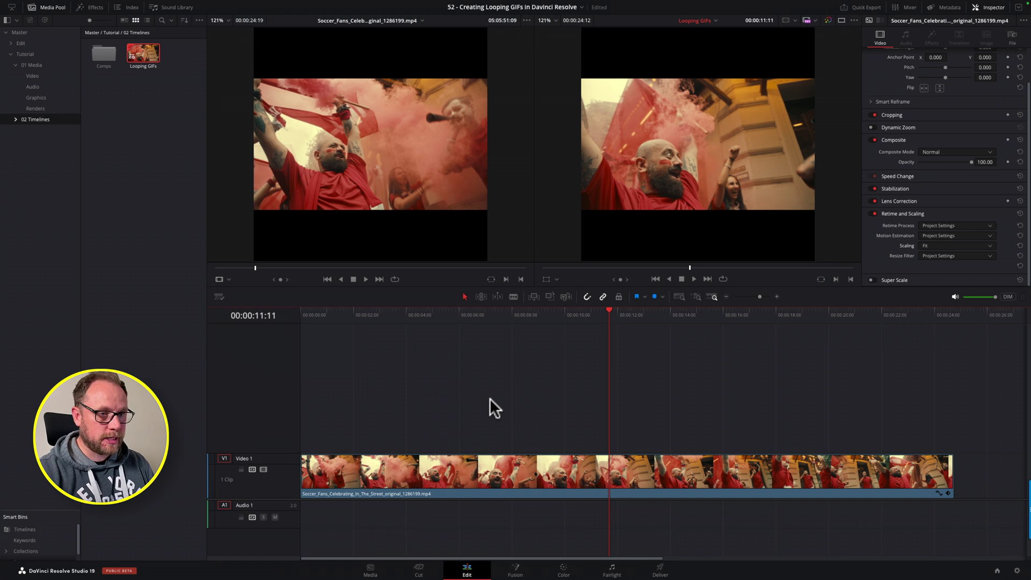
- Scrub through the soccer fans clip and park the playhead at exactly 00:00:08:00
click(477, 339)
click(344, 323)
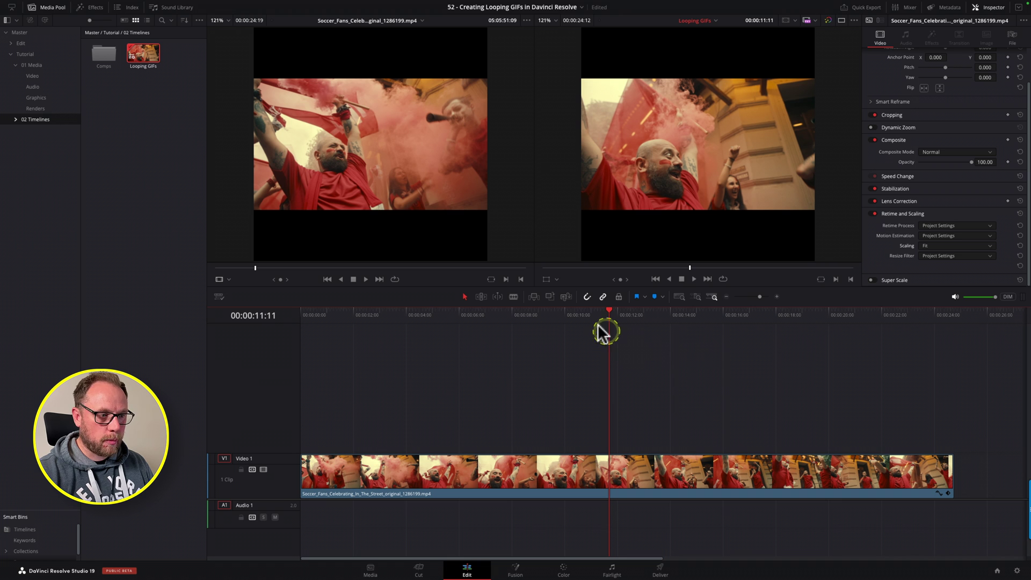
click(513, 316)
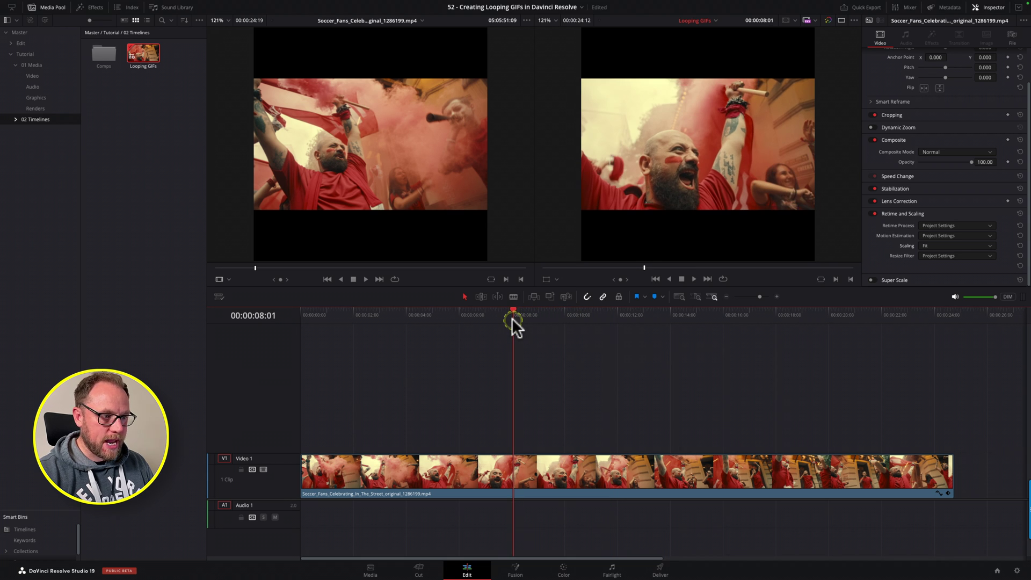
drag(626, 323, 794, 320)
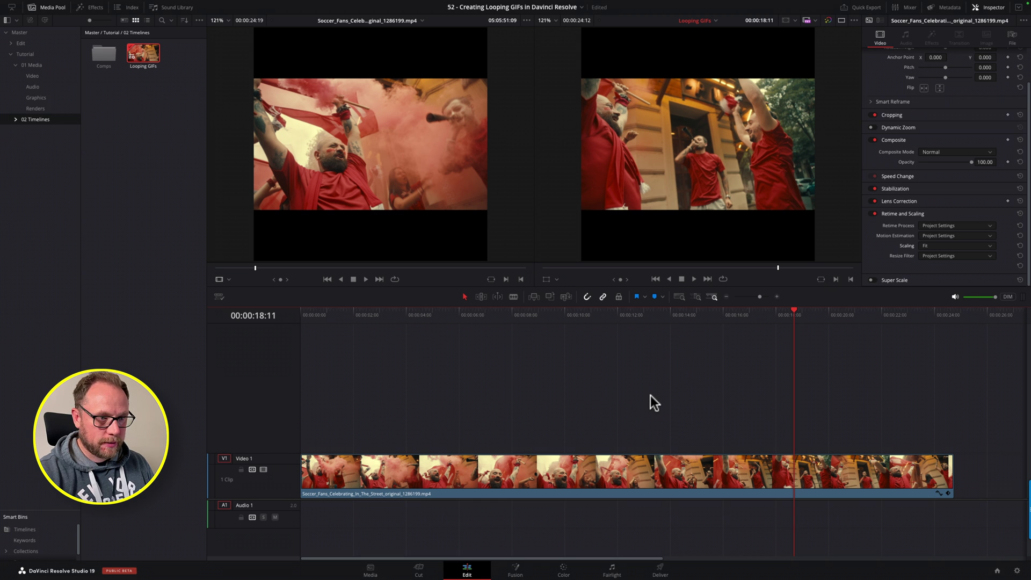
key(equal)
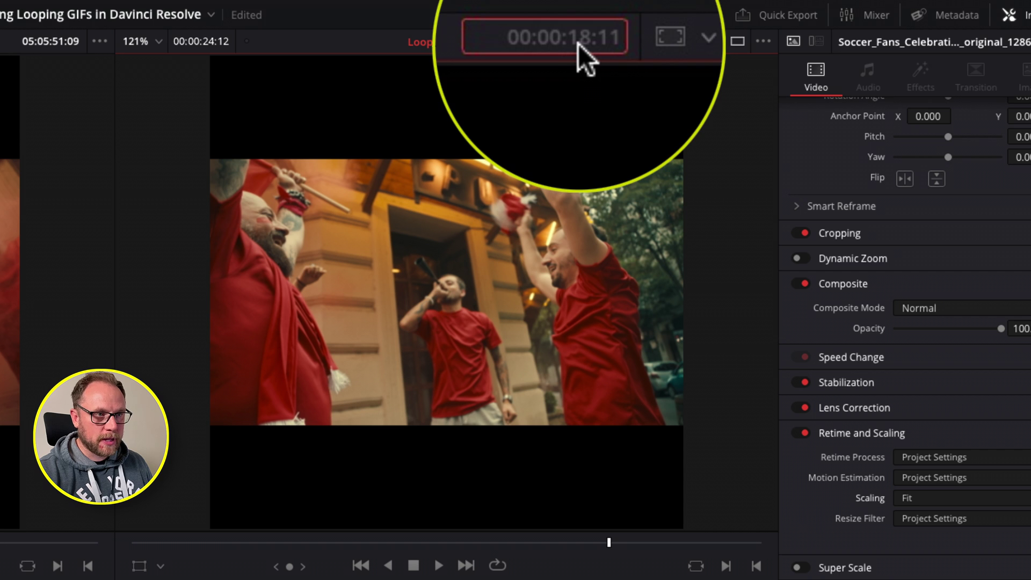
text(8:08)
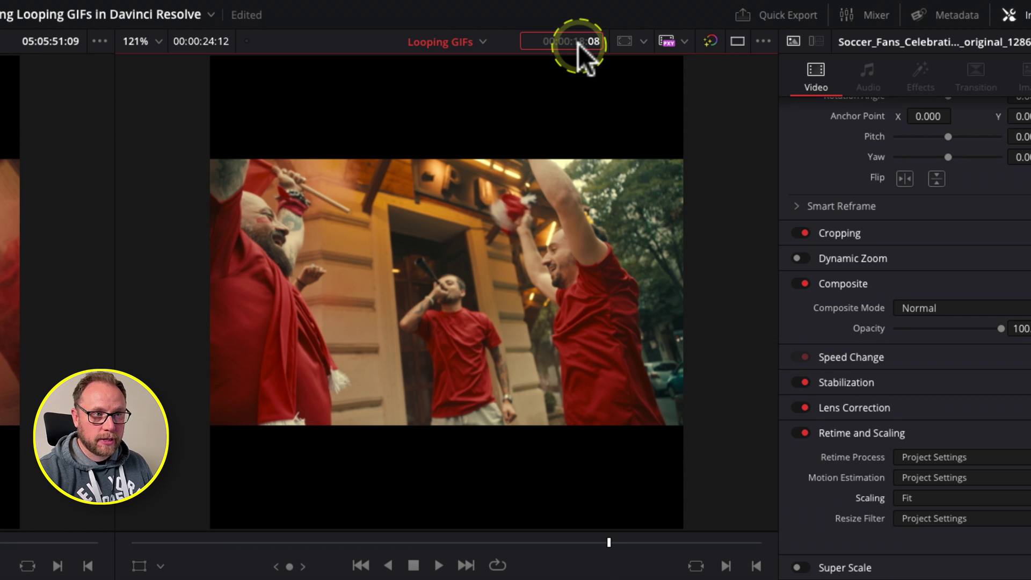
text(.)
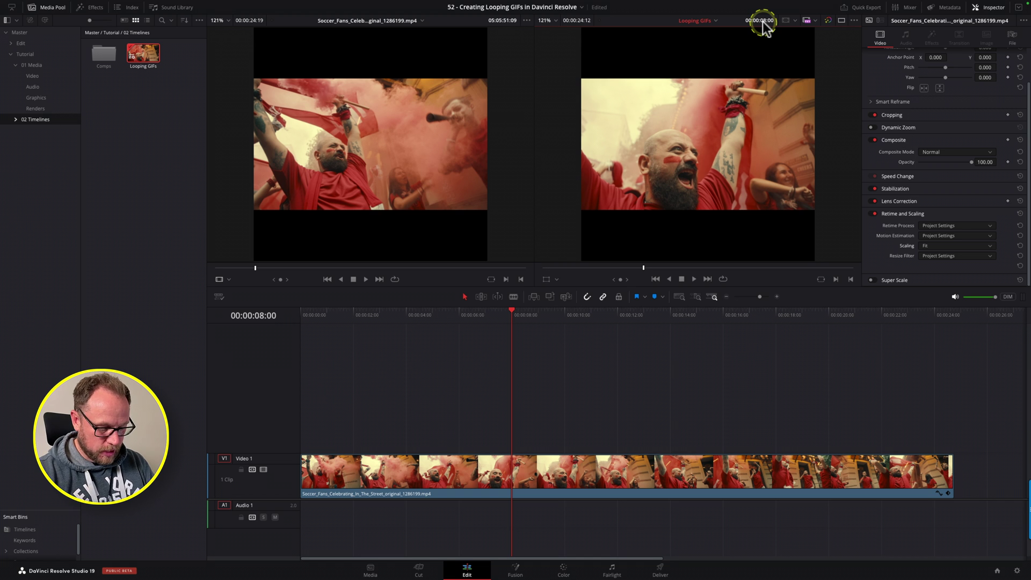
- Trim the end of the soccer fans clip back to the playhead at 00:00:08:00
key(shift+bracketright)
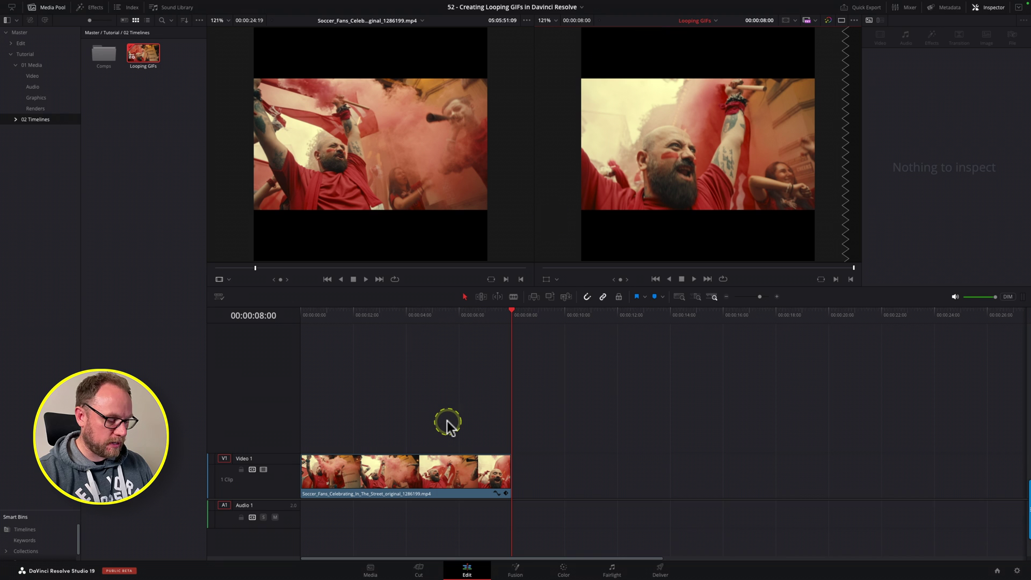
key(shift)
key(shift+z)
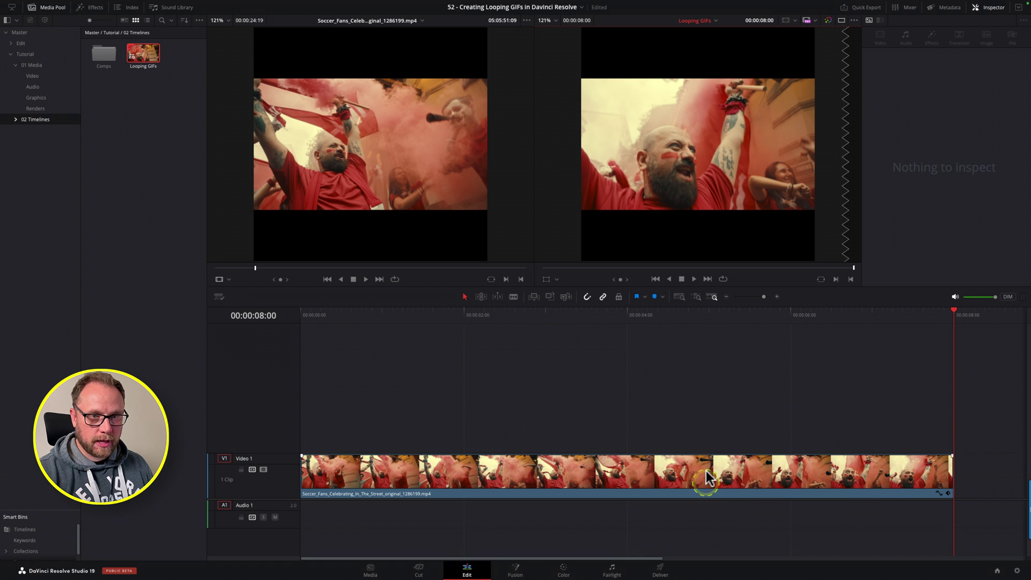
click(680, 297)
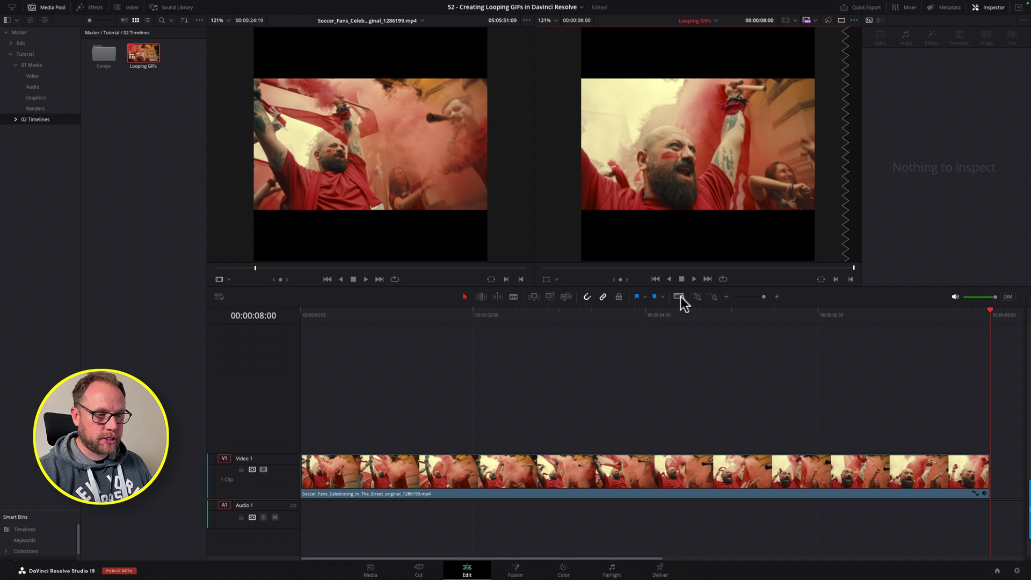
- Add a basic Text title at the timeline's start on a new track above the clip, spanning the clip's full length
click(990, 9)
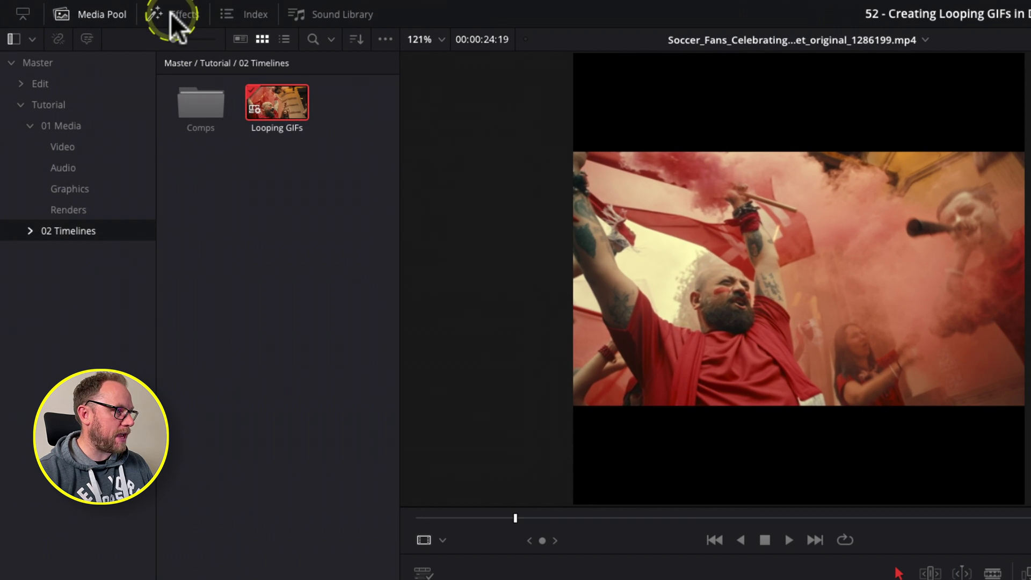
click(173, 17)
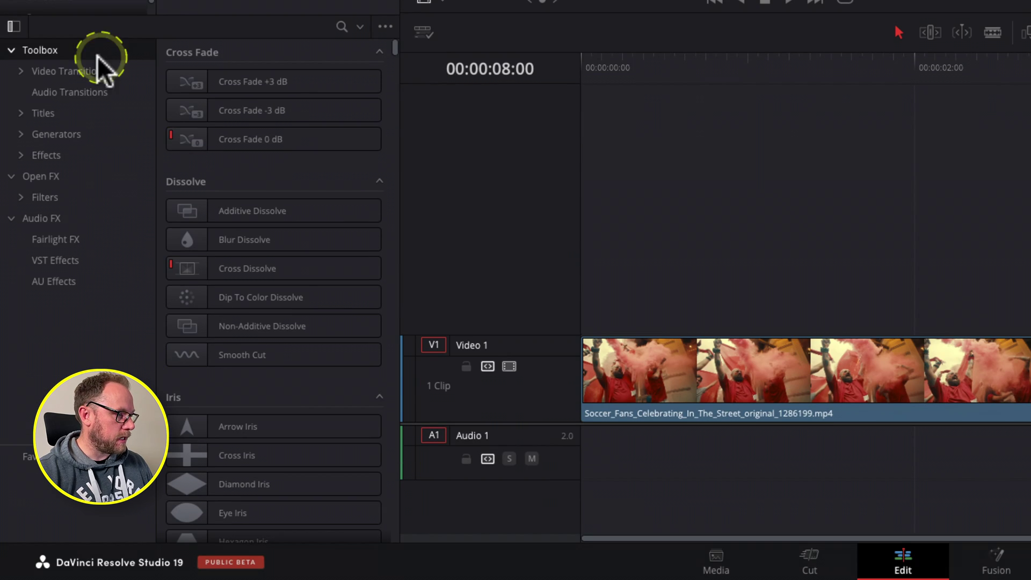
click(44, 113)
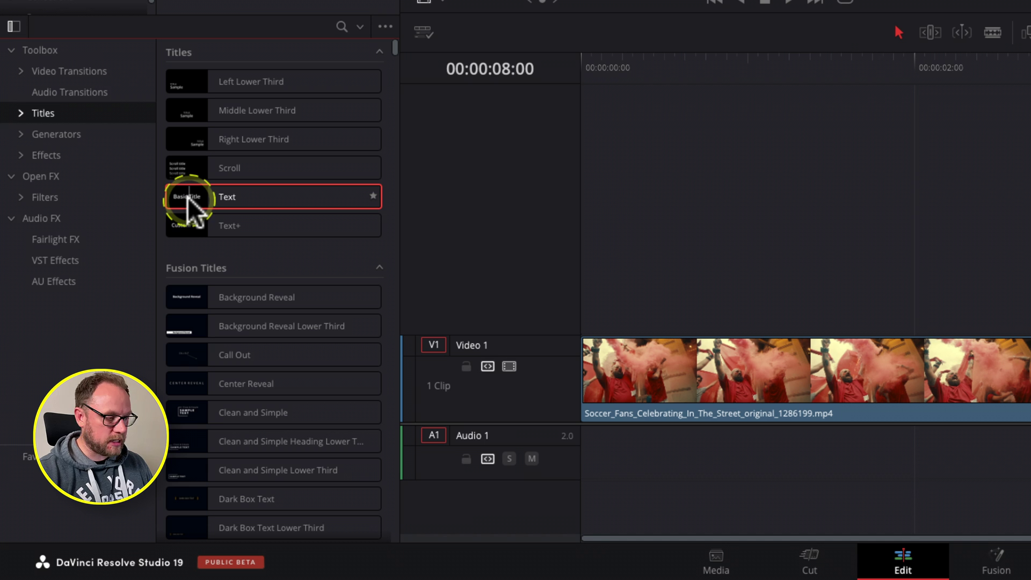
drag(189, 202, 575, 285)
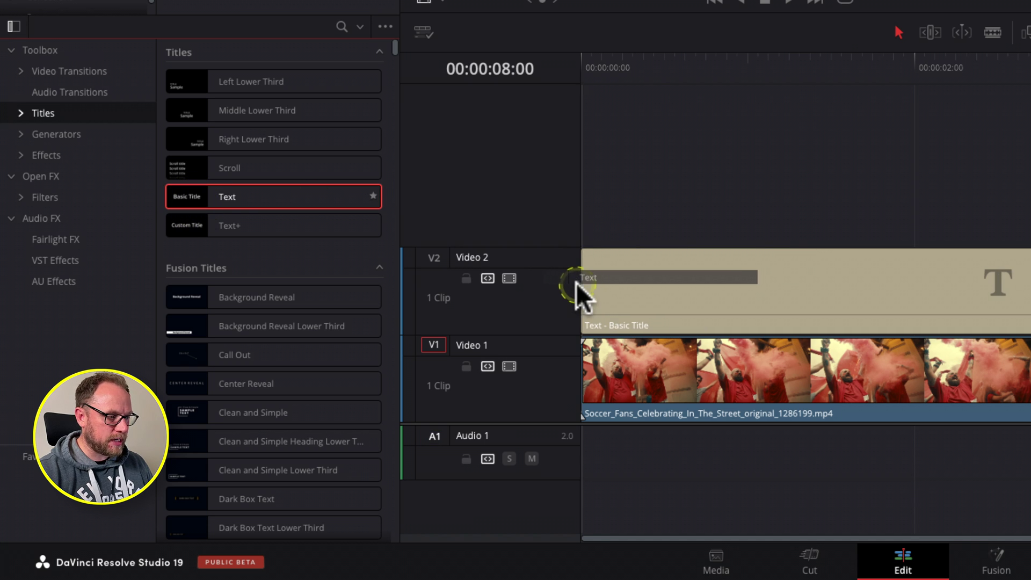
click(884, 218)
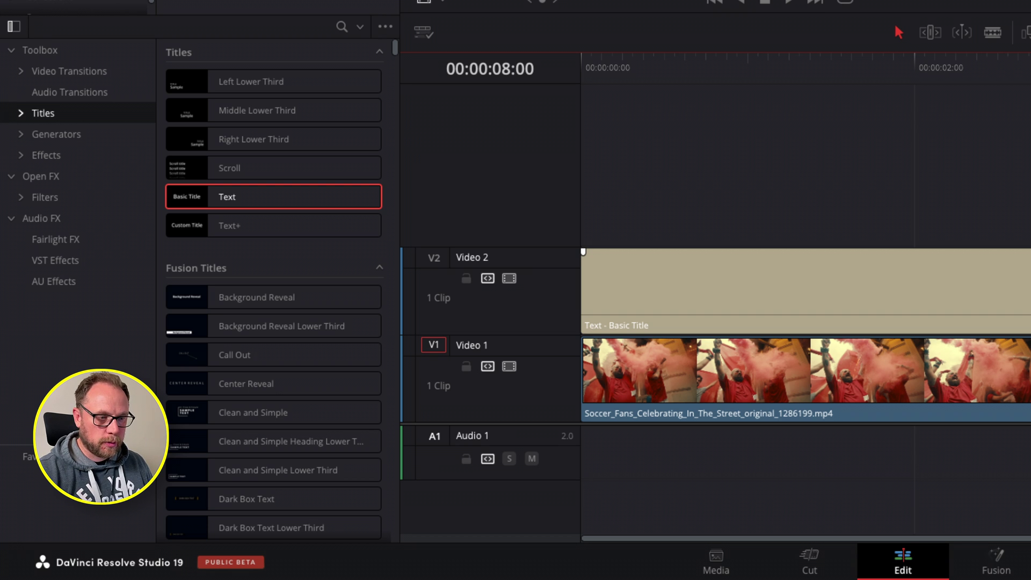
- Park the playhead at 00:00:01:01 and show the title's properties alongside a single timeline viewer
click(757, 70)
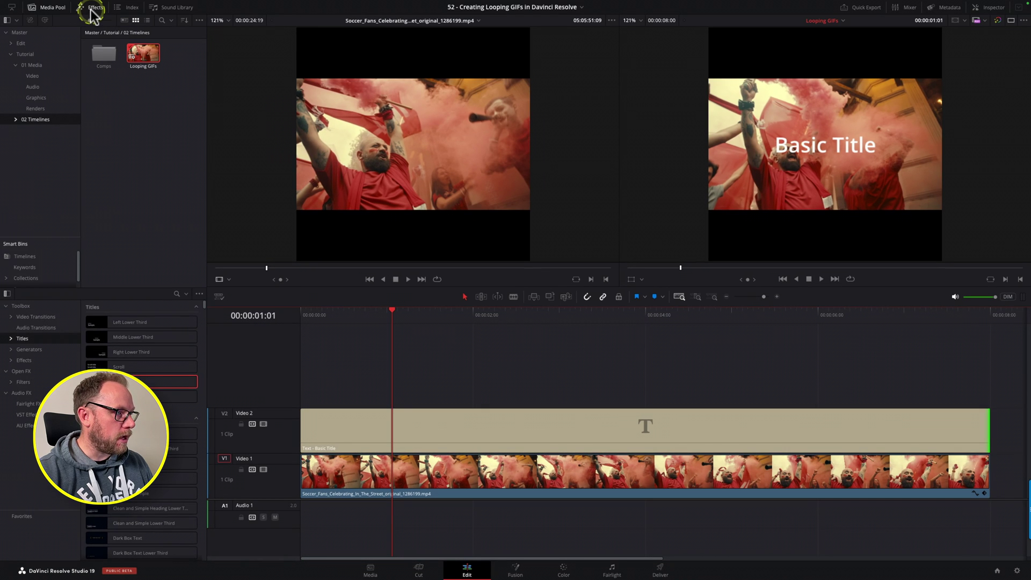
click(94, 8)
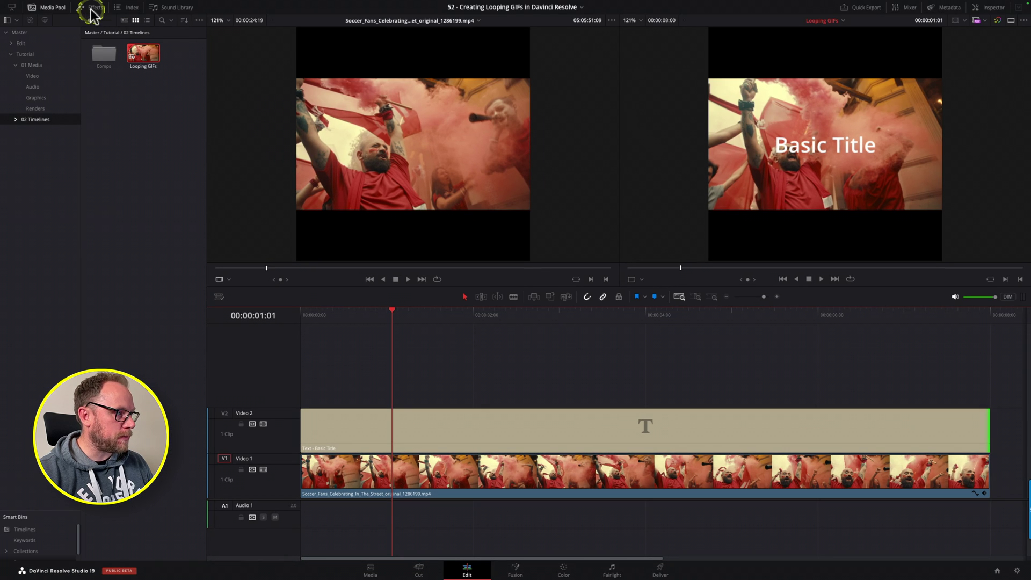
click(975, 8)
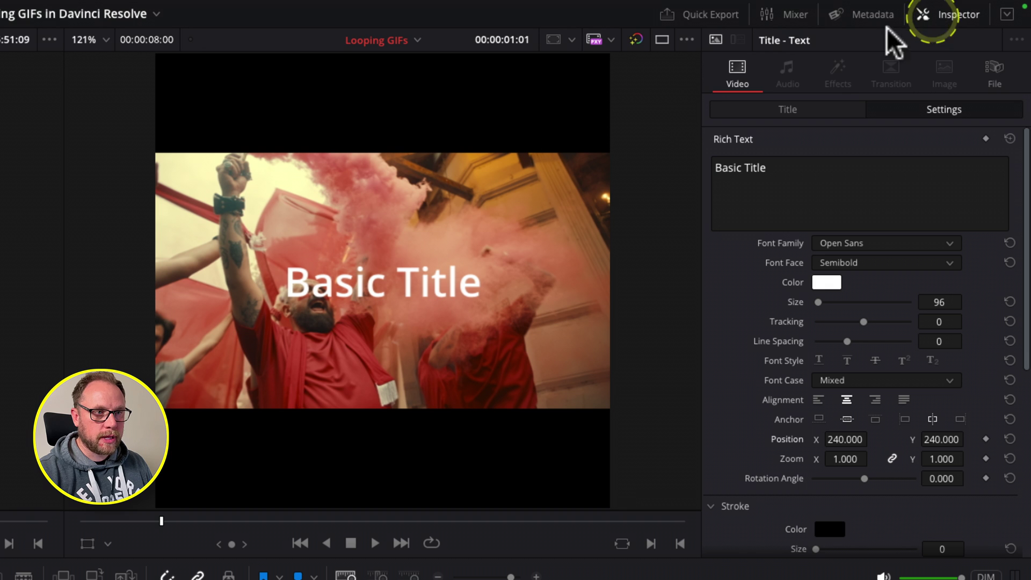
click(660, 36)
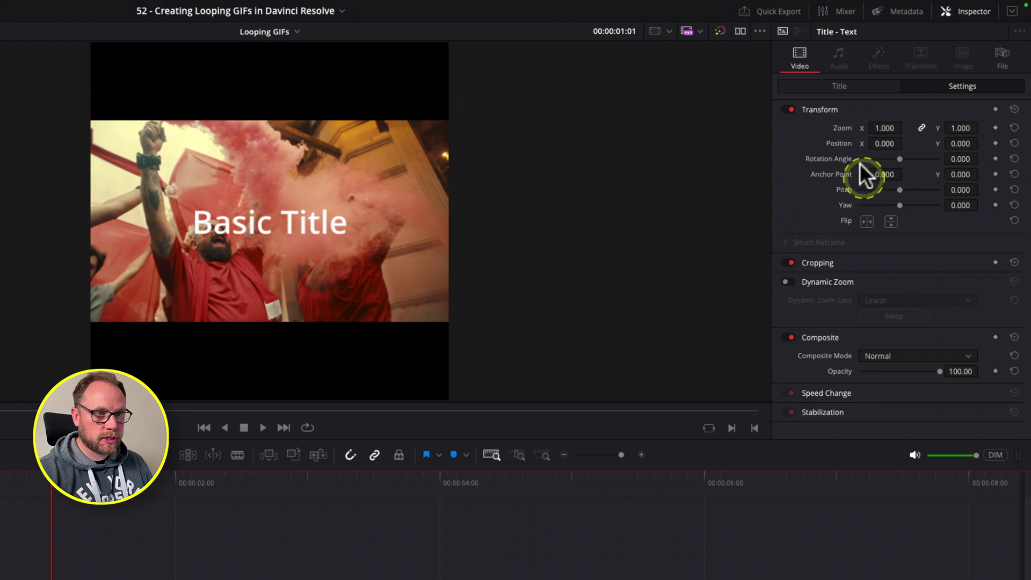
- Replace the title's text with "My Boss: Do you want to leave" and "early to watch the football?" on two lines
click(841, 88)
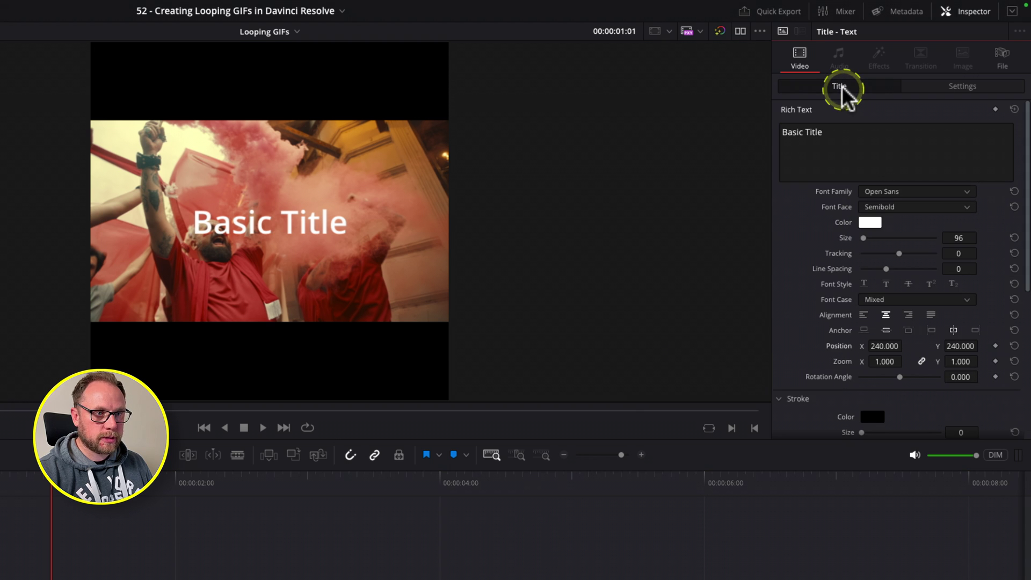
drag(823, 133, 775, 132)
text(My Boss: Do you want to leave)
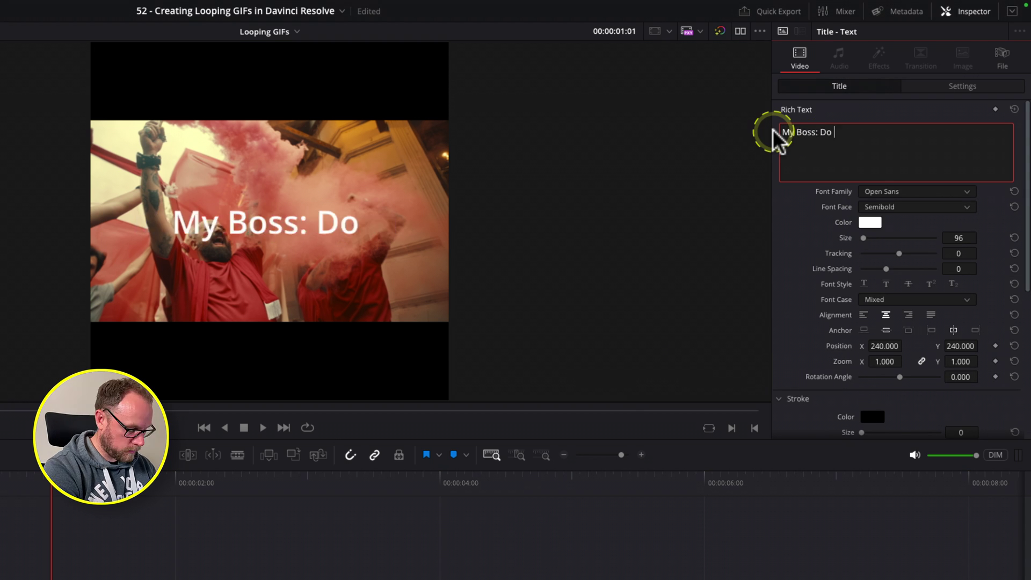
key(Return)
text(early to watch the football?)
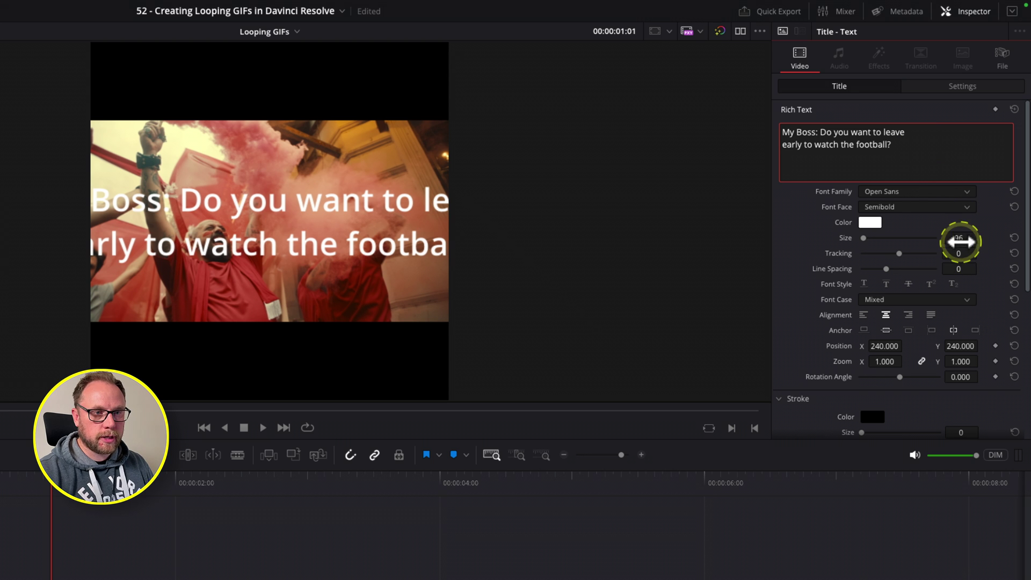
- Set the caption's font family to Impact and its size to 69
click(913, 193)
scroll(900, 213, up, 10)
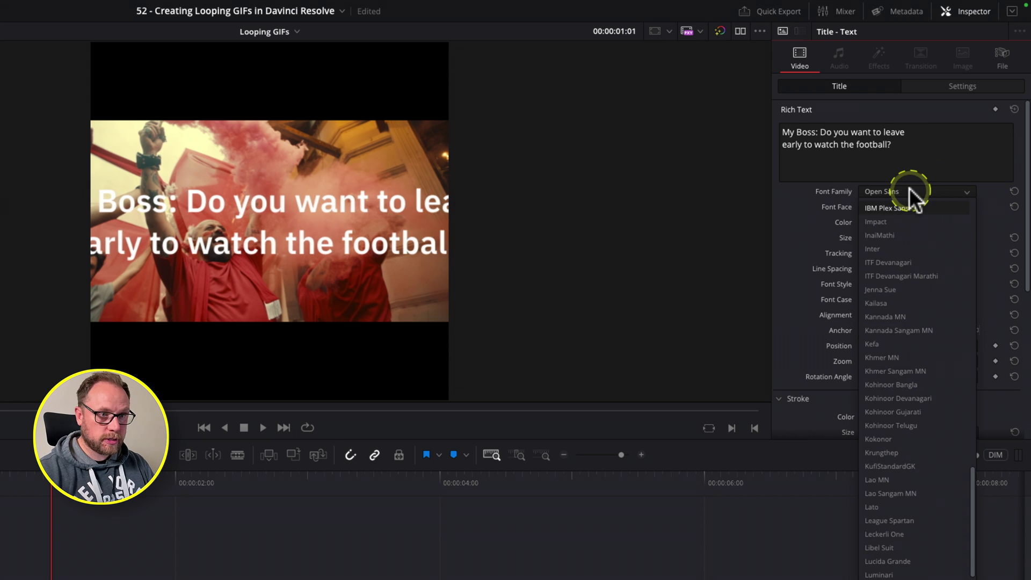
click(892, 220)
drag(961, 237, 944, 235)
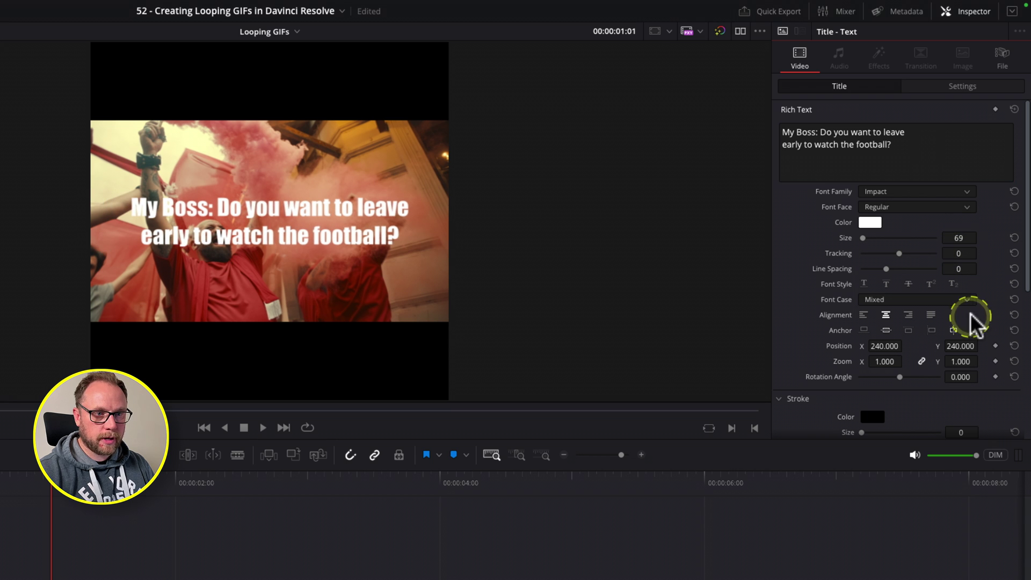
- Move the caption into the upper black bar at Position Y 429 and set its font case to All Caps
drag(957, 345, 293, 434)
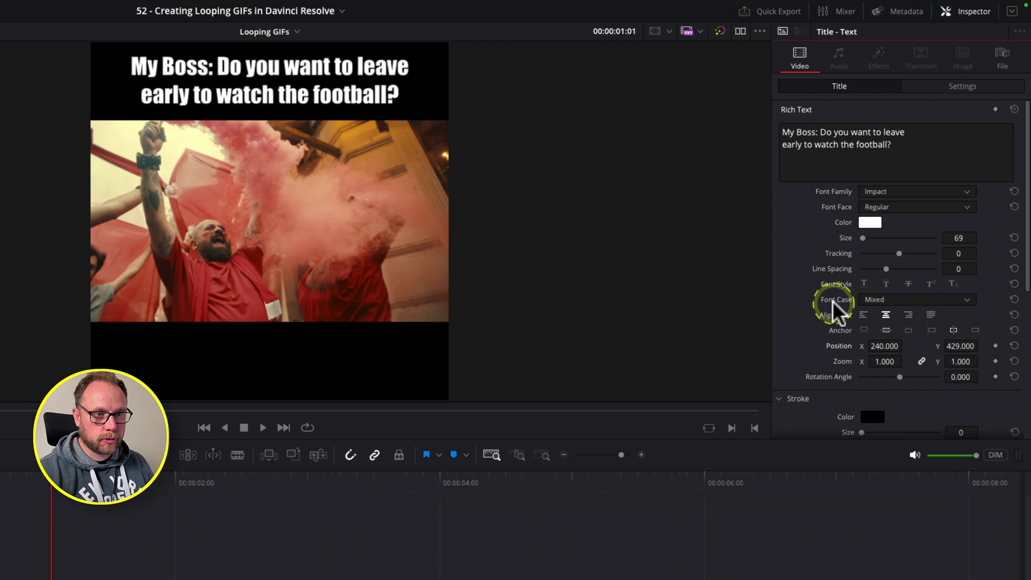
click(883, 299)
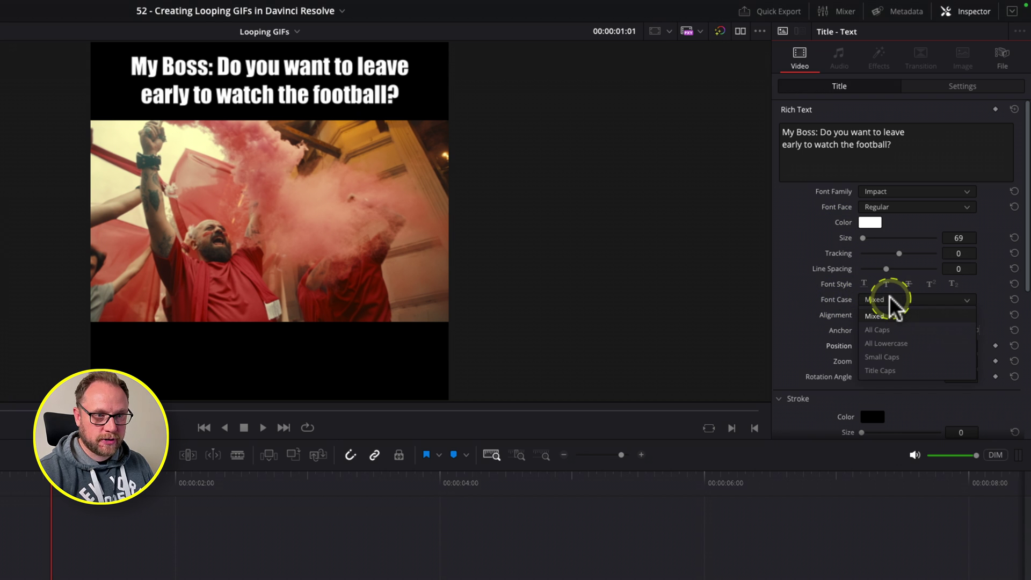
click(881, 329)
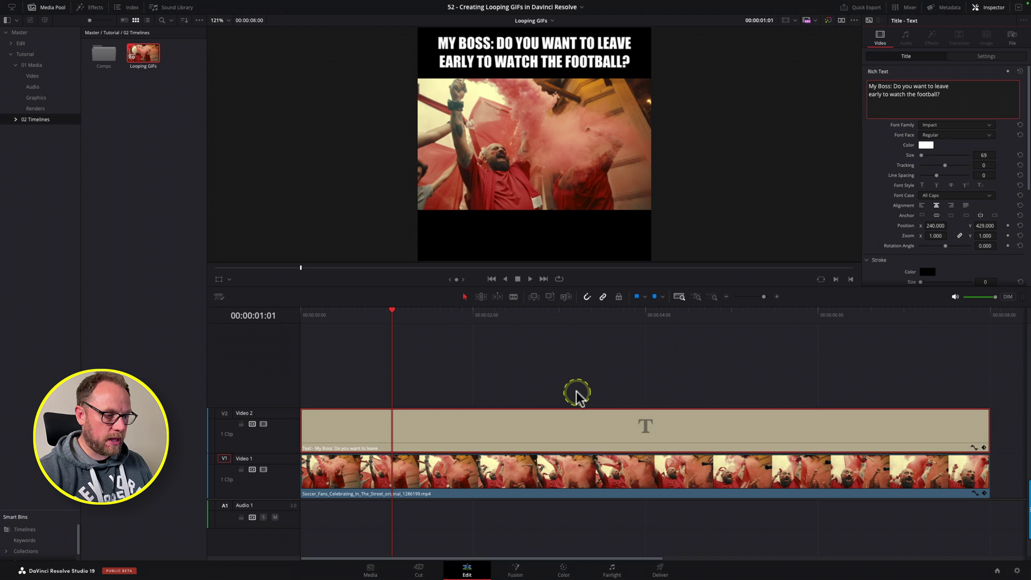
- Duplicate the caption title onto a new video track directly above the original
click(577, 397)
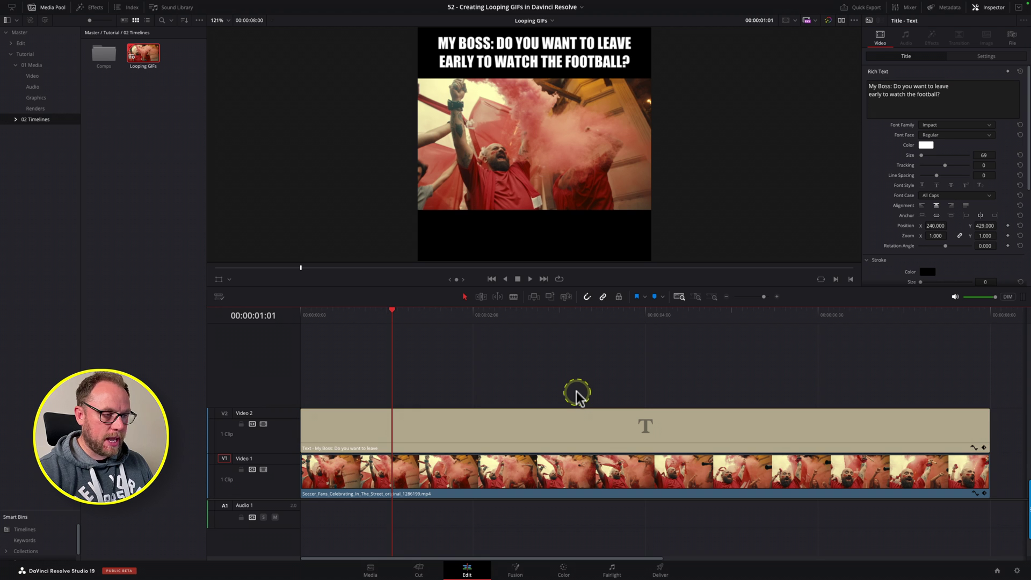
click(582, 428)
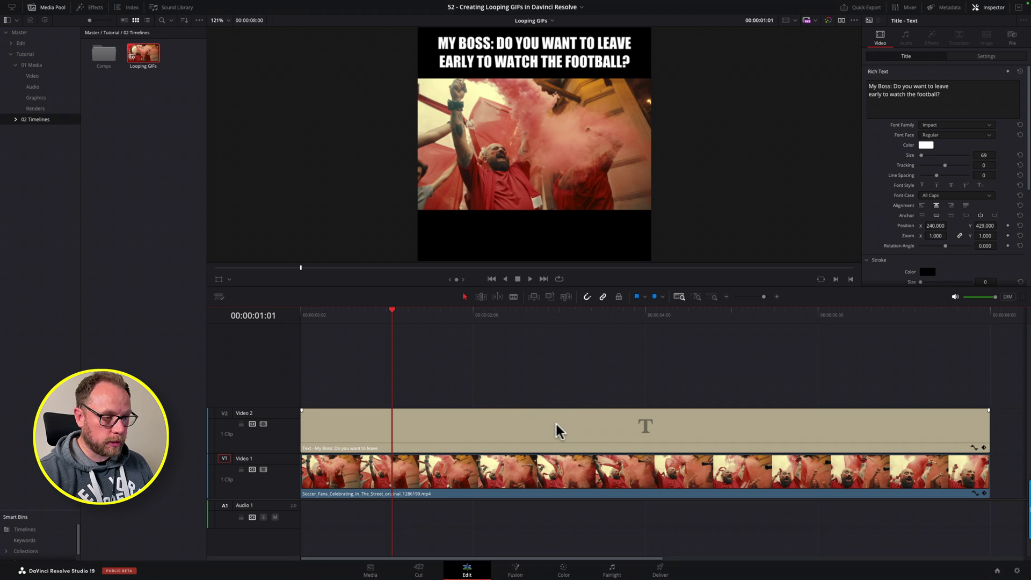
alt+click(559, 429)
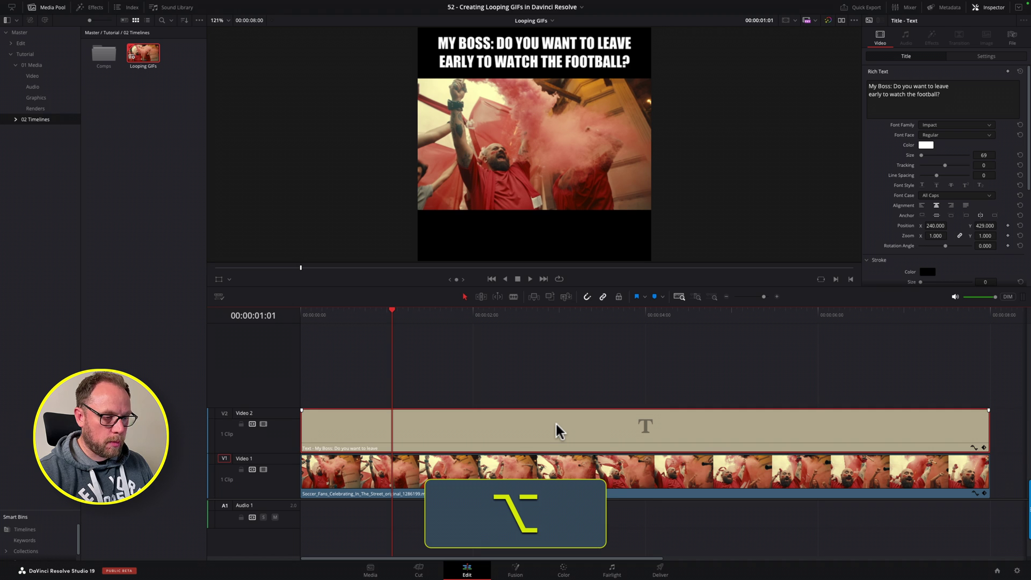
drag(559, 429, 553, 395)
- Move the Video 2 title into the lower black bar at Position Y 54 and change its text to "Me: *10 seconds later*"
click(553, 428)
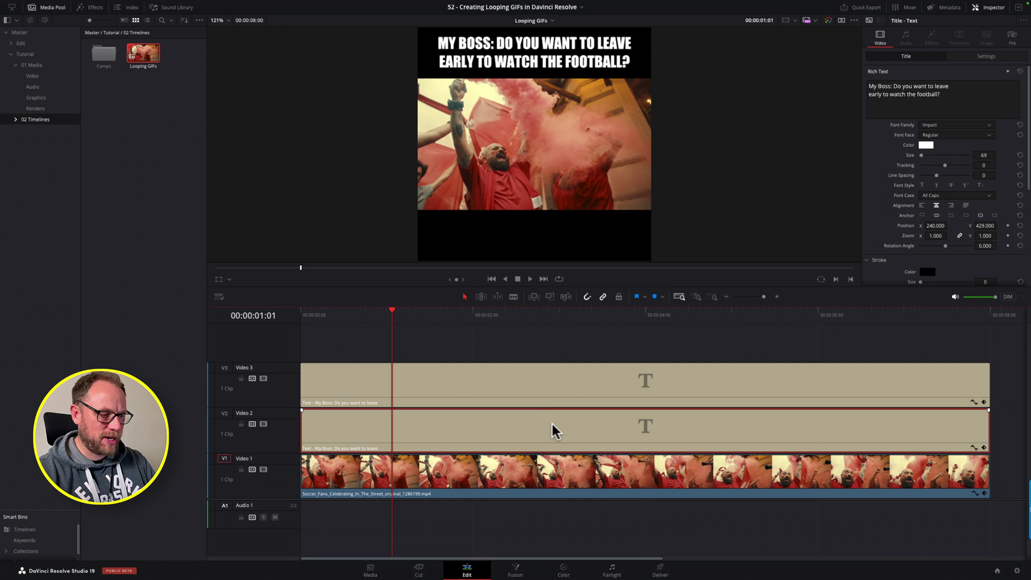
click(599, 411)
drag(984, 226, 855, 243)
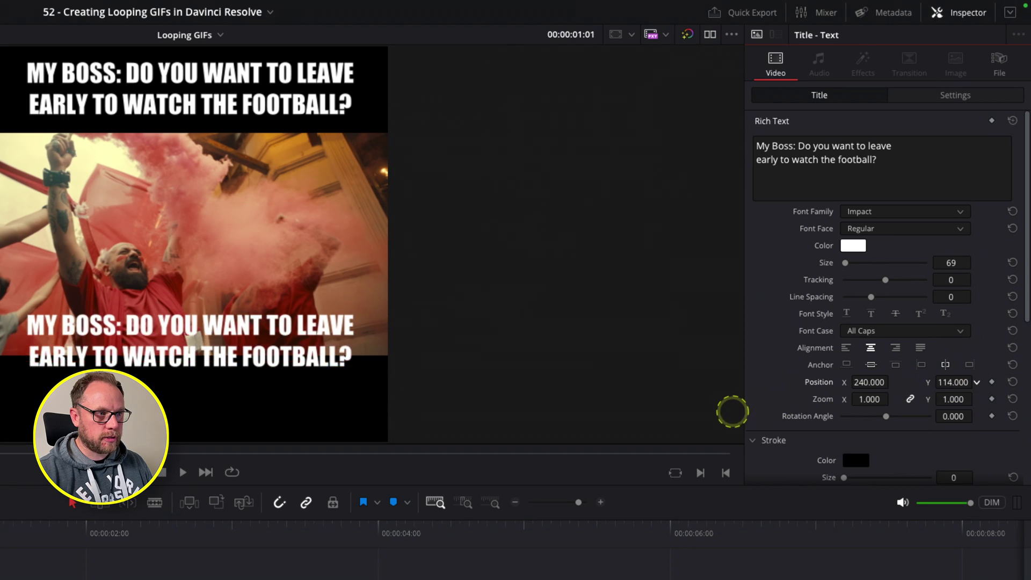
drag(732, 411, 693, 417)
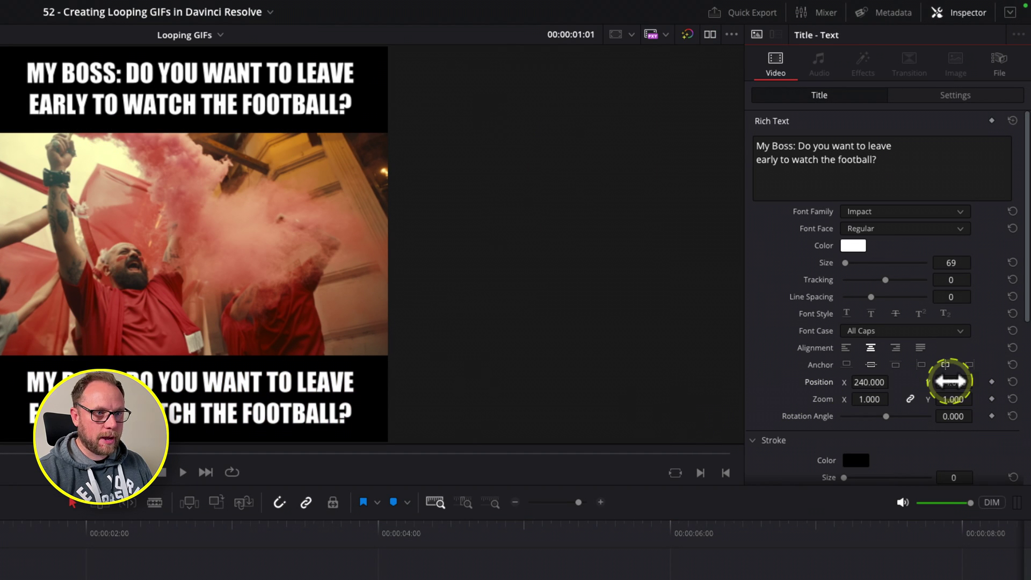
drag(878, 160, 759, 150)
text(Me: *10 seconds later*)
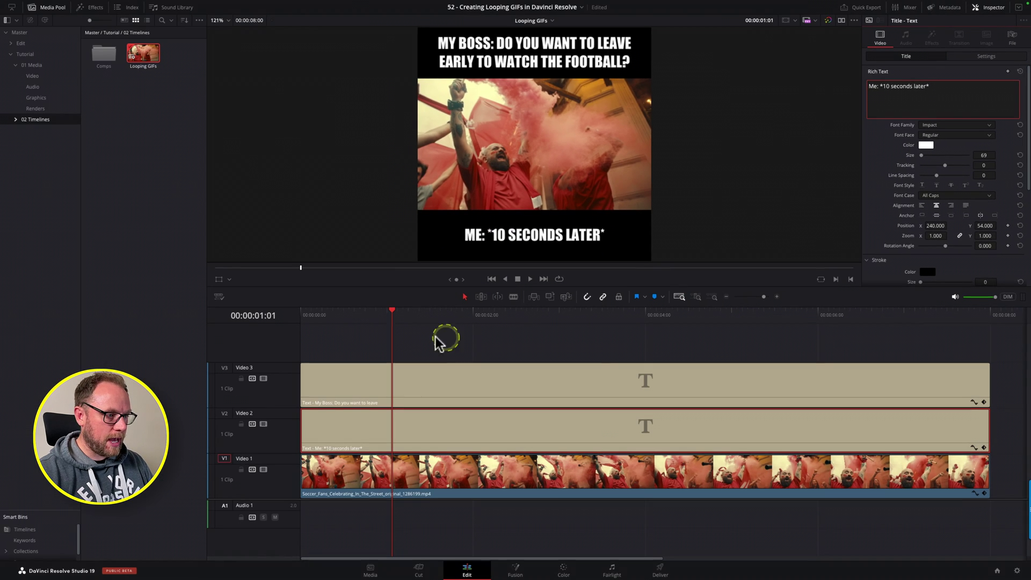
- Scrub through the captioned clip to review it and park the playhead at 00:00:05:03
drag(340, 317, 748, 334)
click(691, 344)
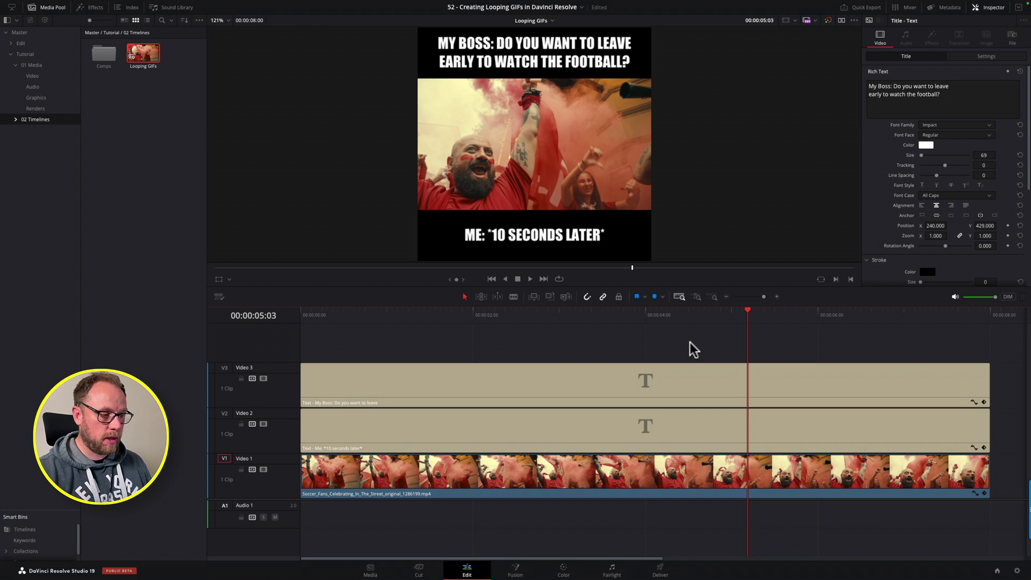
click(637, 346)
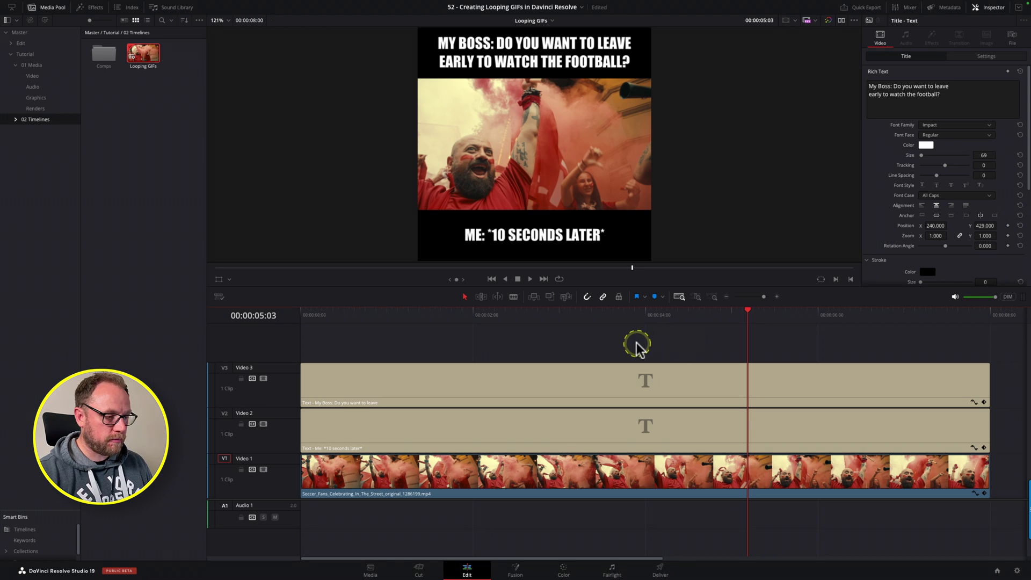
click(510, 373)
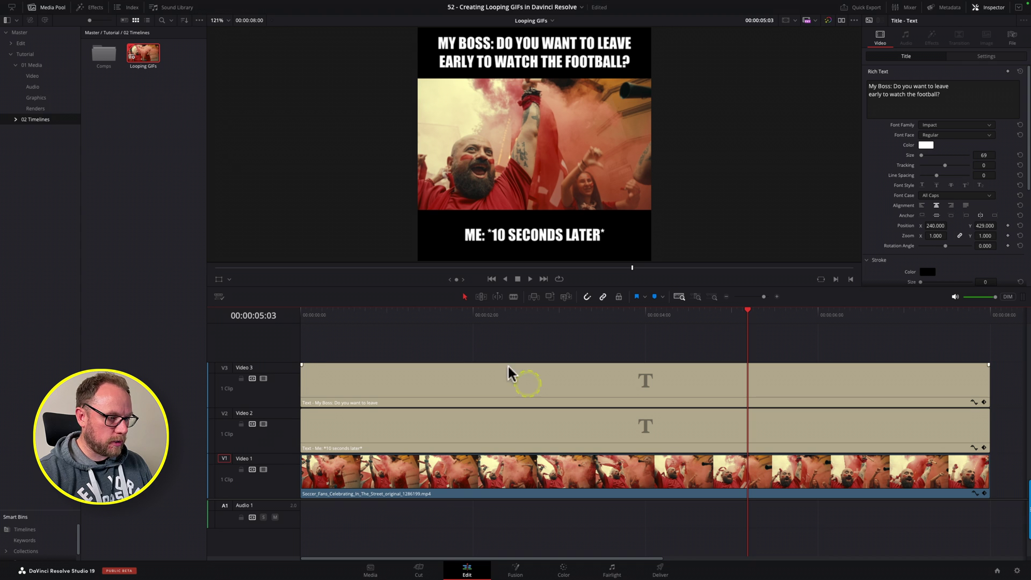
- Add a video track above Video 1 and move the soccer fans clip up onto it, leaving Video 1 empty
click(287, 486)
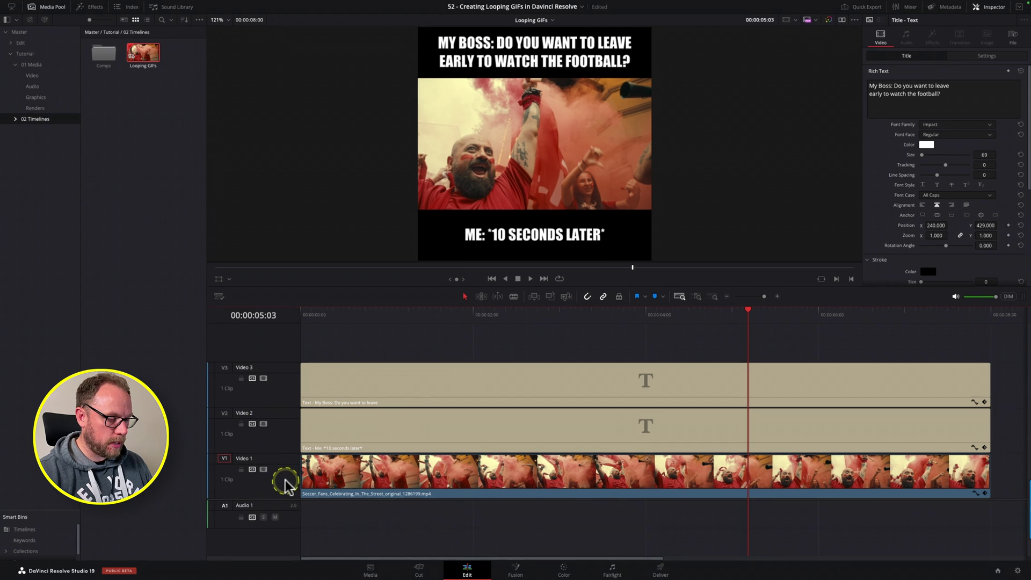
right_click(285, 480)
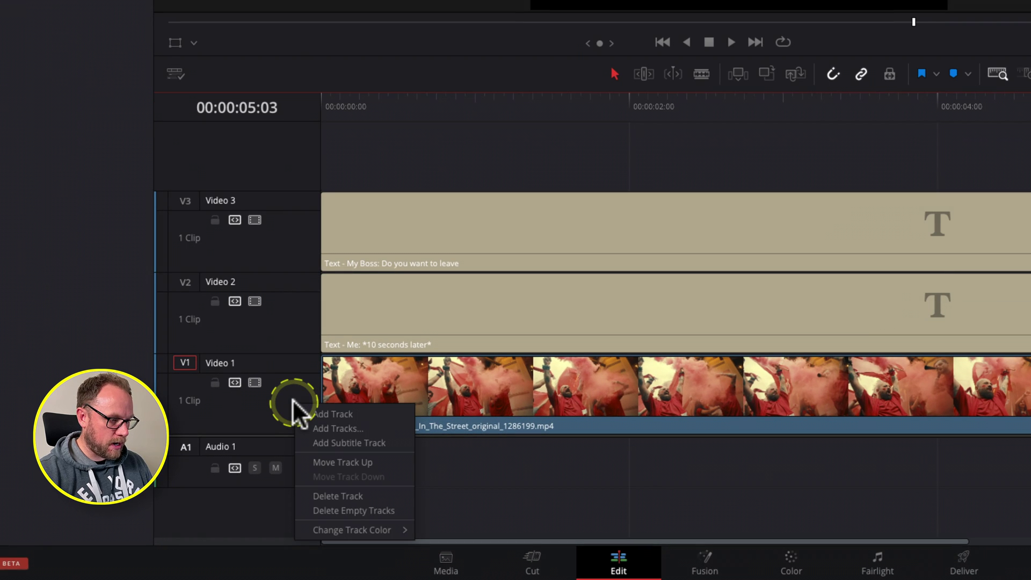
click(339, 415)
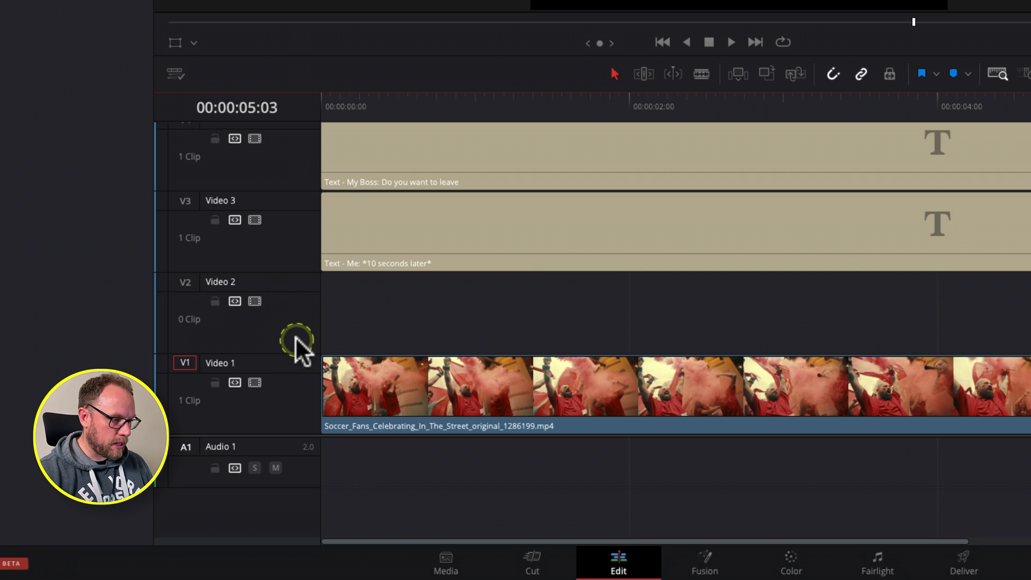
drag(501, 409, 495, 357)
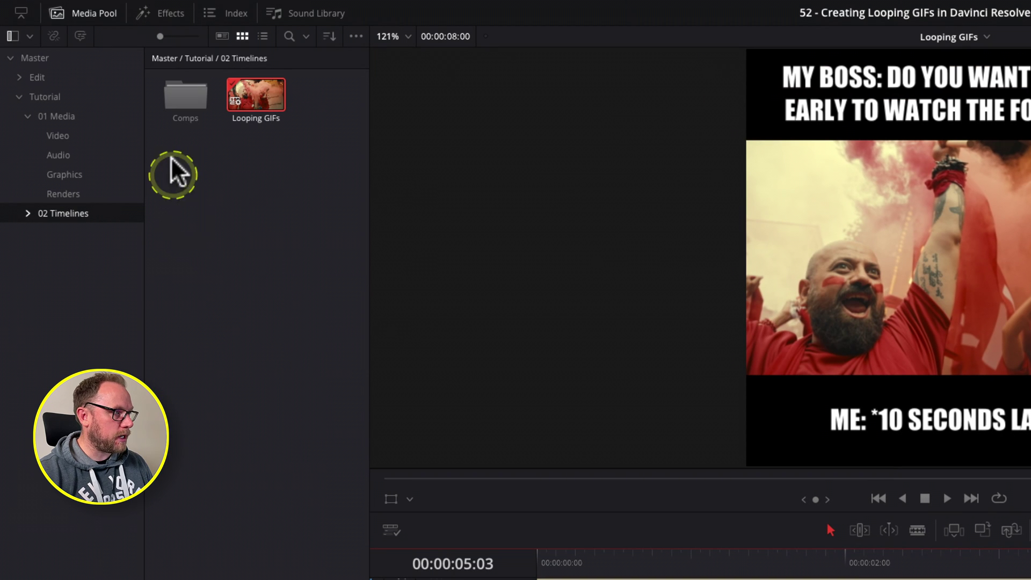
- Search the effects for "solid", add the Solid Color generator at the start of Video 1, and extend it to the full 8 seconds
click(163, 14)
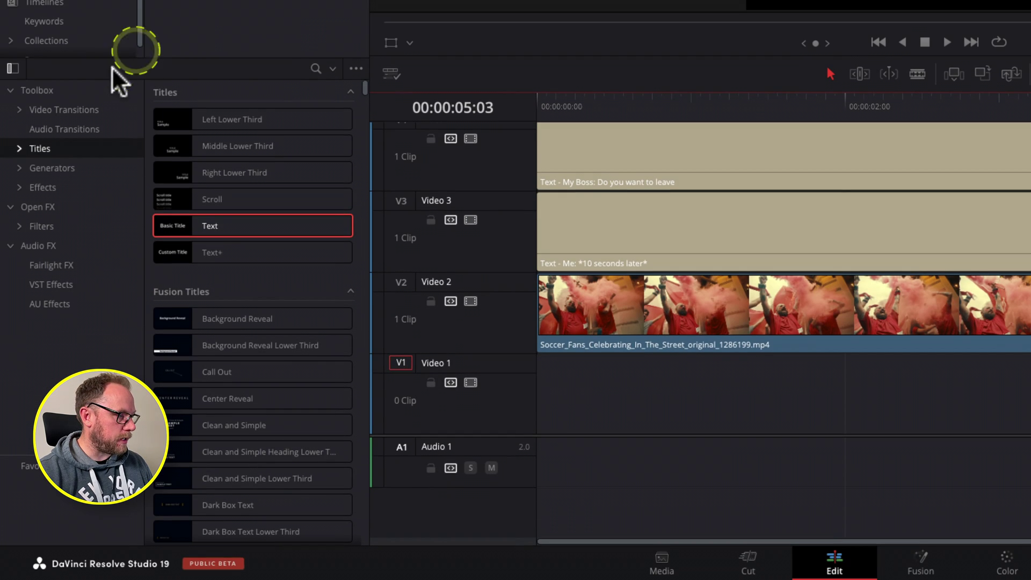
click(315, 68)
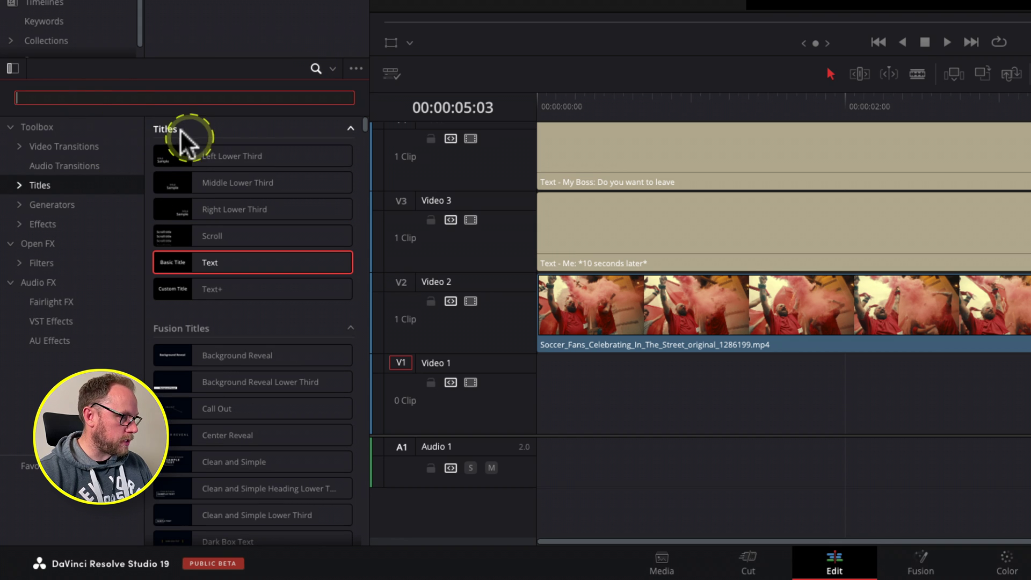
text(solid)
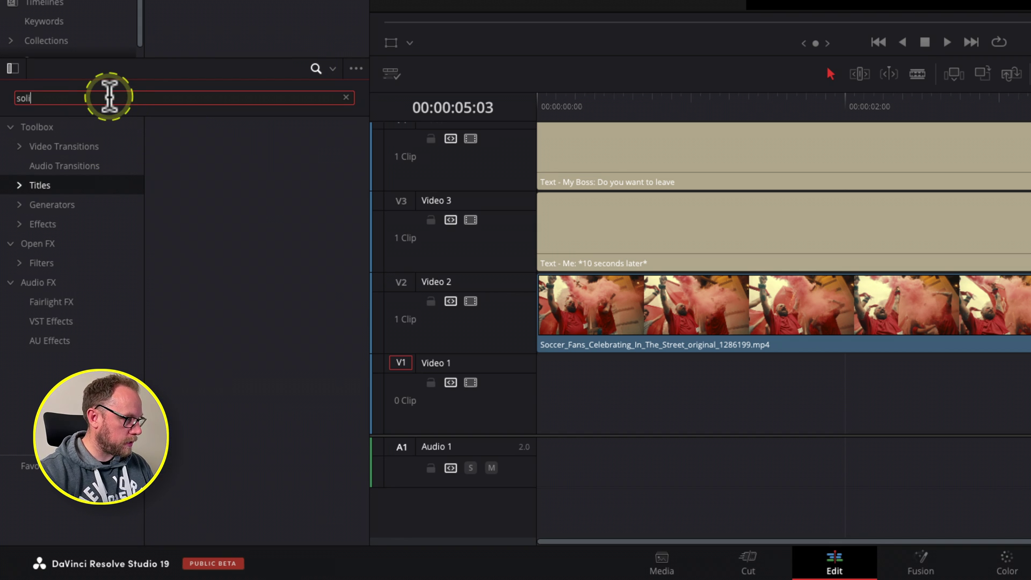
click(50, 129)
drag(196, 172, 532, 396)
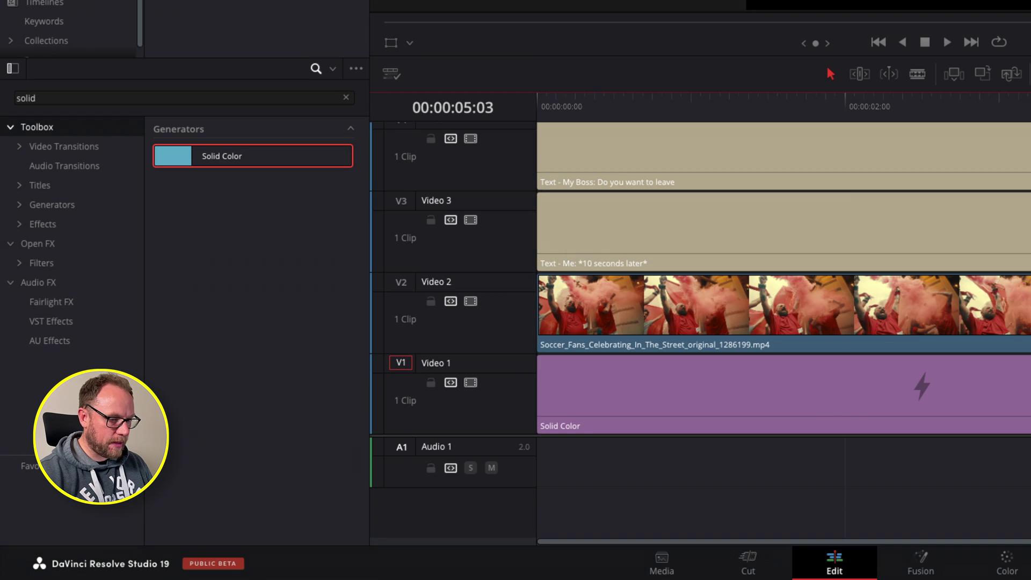
drag(748, 472, 986, 477)
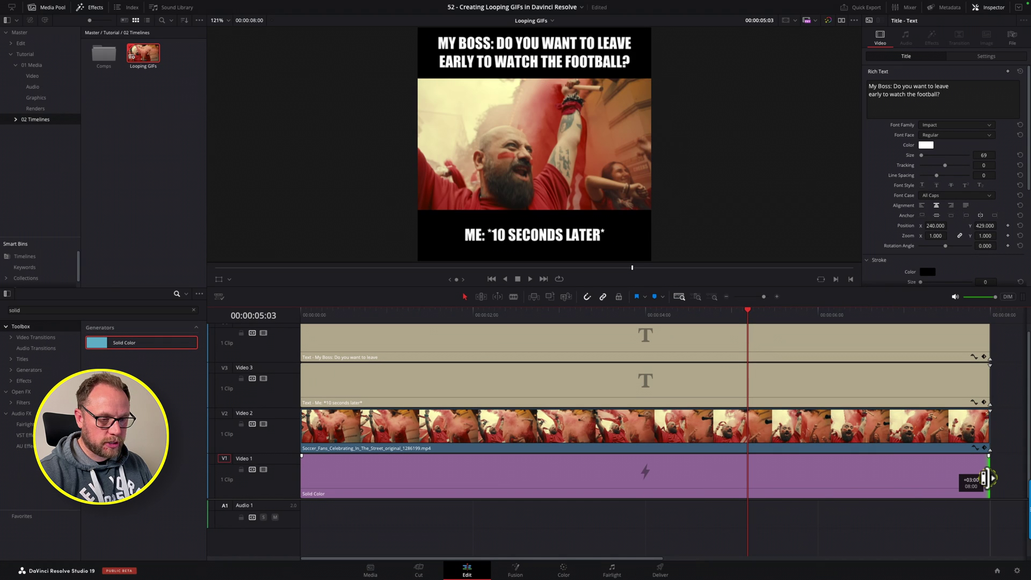
click(661, 420)
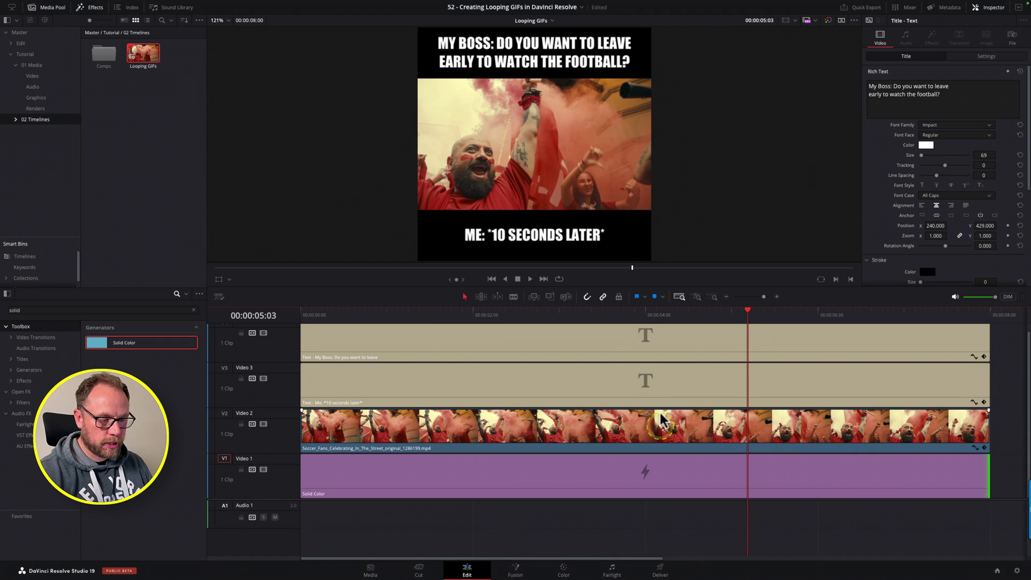
- Change the Solid Color generator's color to the saved lime green
click(701, 468)
click(925, 84)
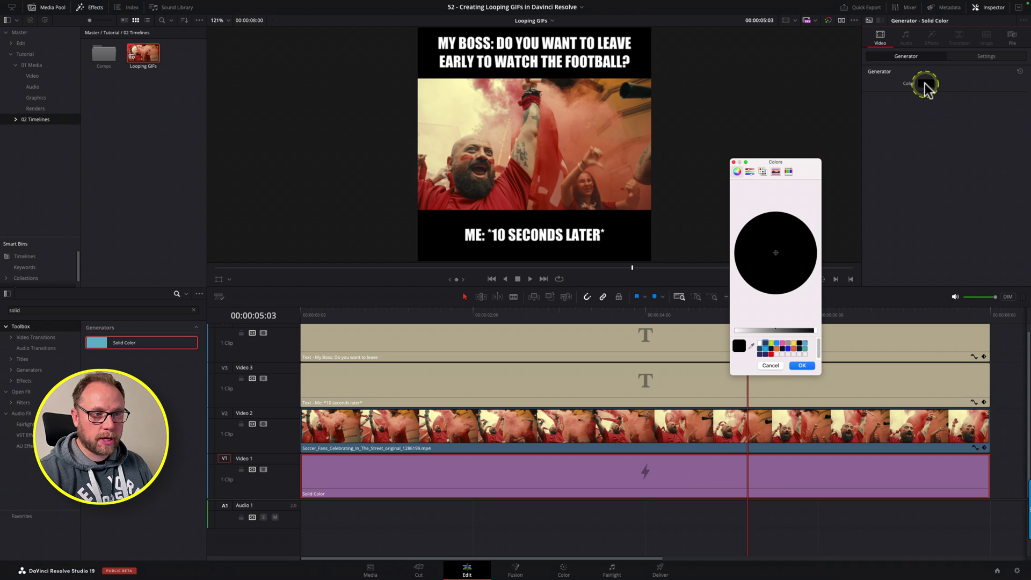
click(772, 348)
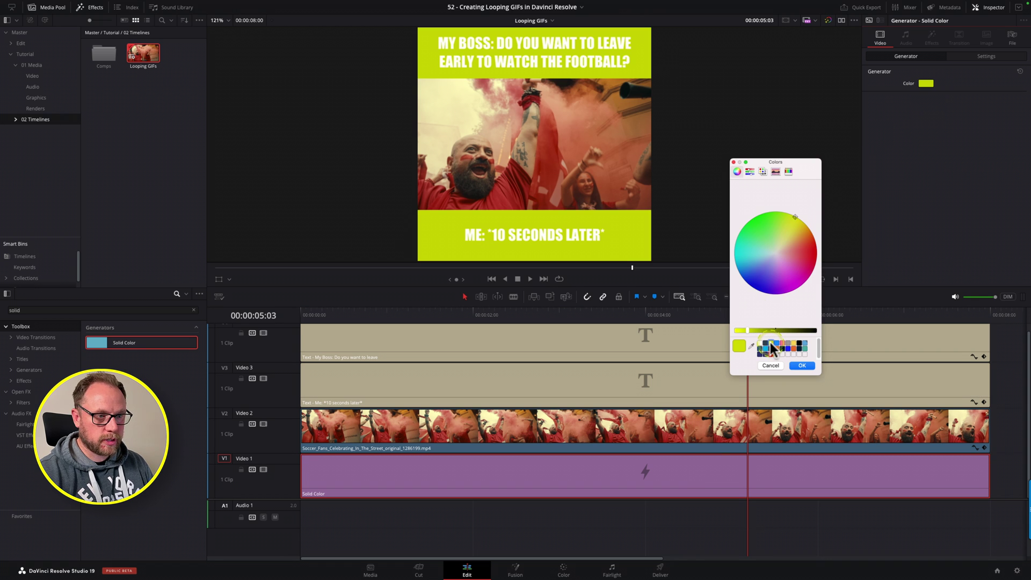
click(802, 365)
- Change the text color of the "Me: *10 seconds later*" title to the saved dark navy
click(682, 382)
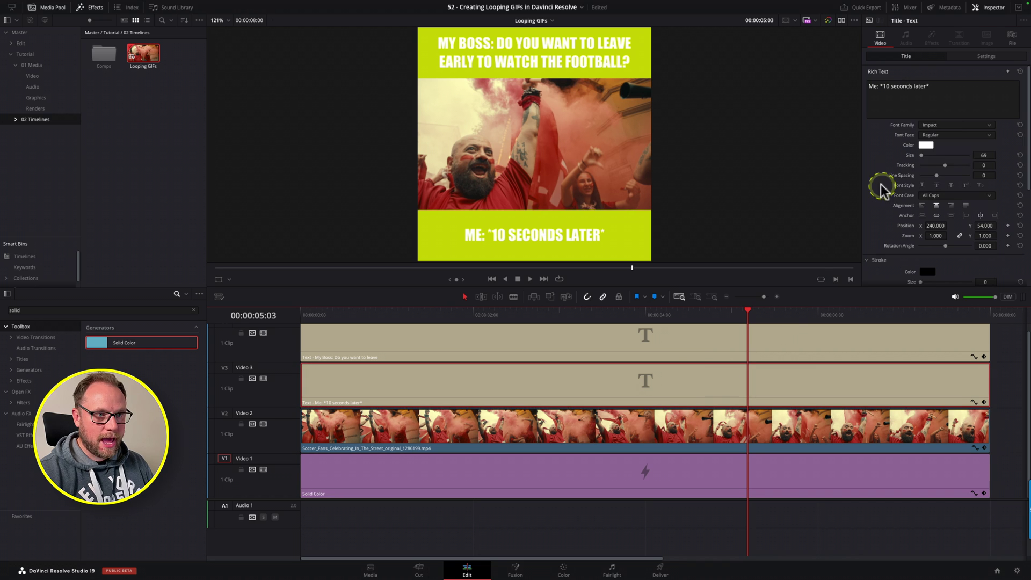
click(926, 145)
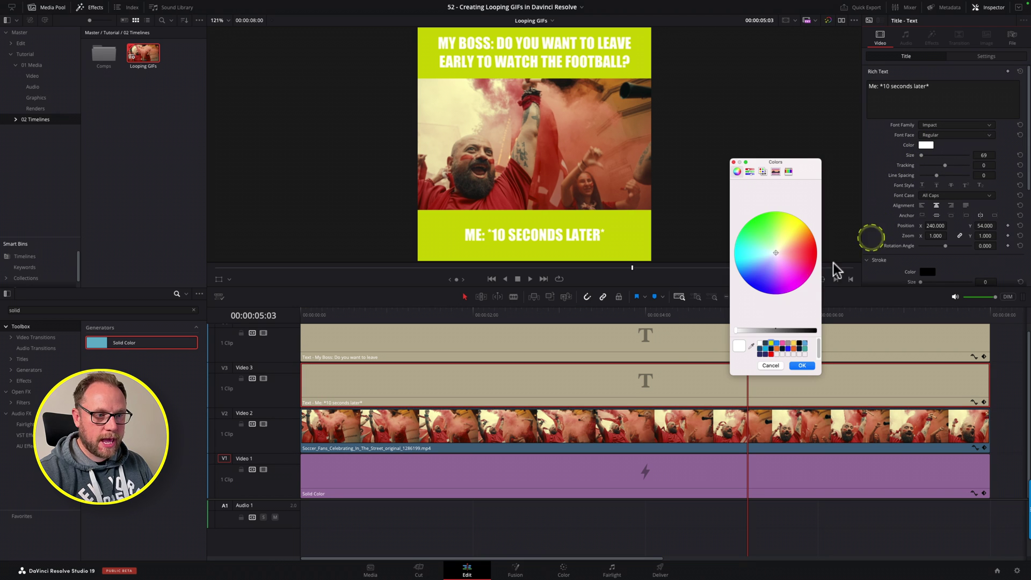
click(766, 347)
click(801, 366)
- Change the text color of the "My Boss: Do you want to leave early to watch the football?" title to the saved dark navy
click(714, 350)
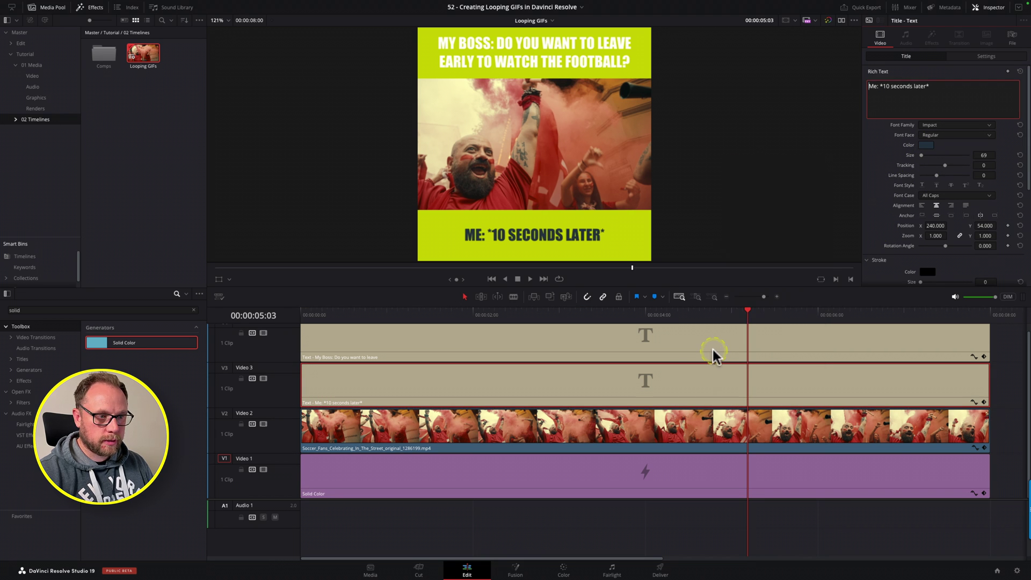
click(926, 145)
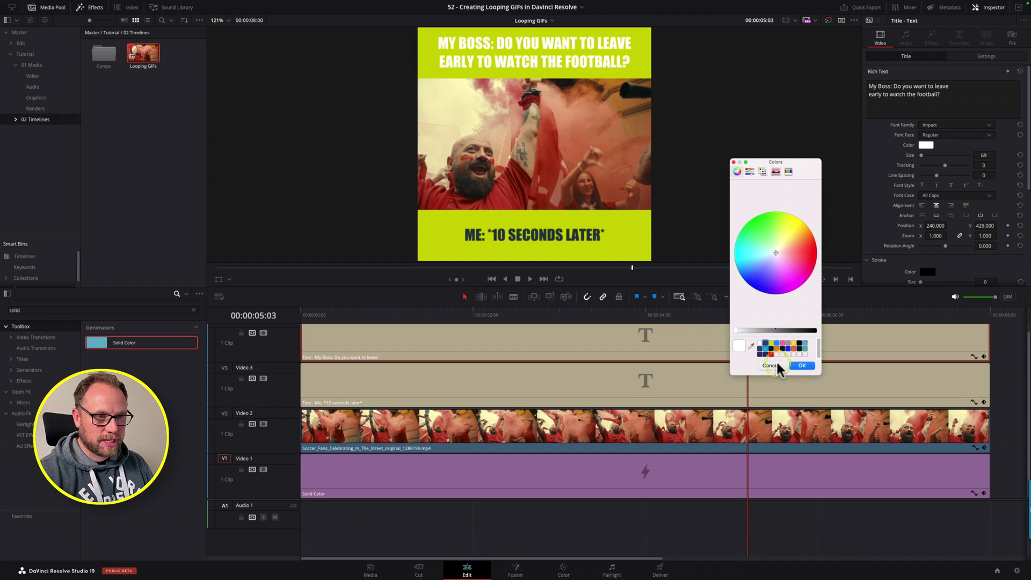
click(776, 365)
click(926, 145)
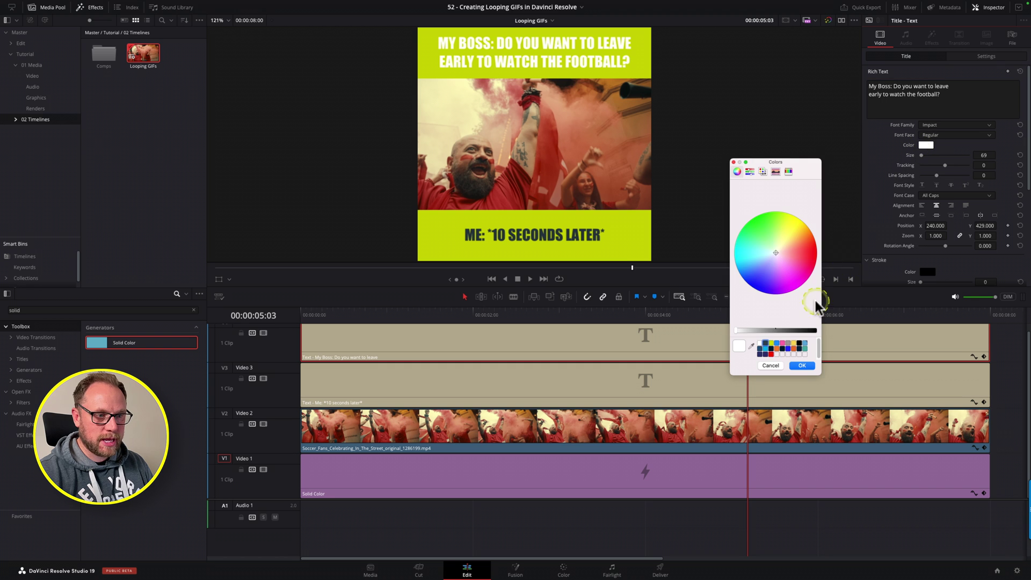
click(769, 343)
click(801, 365)
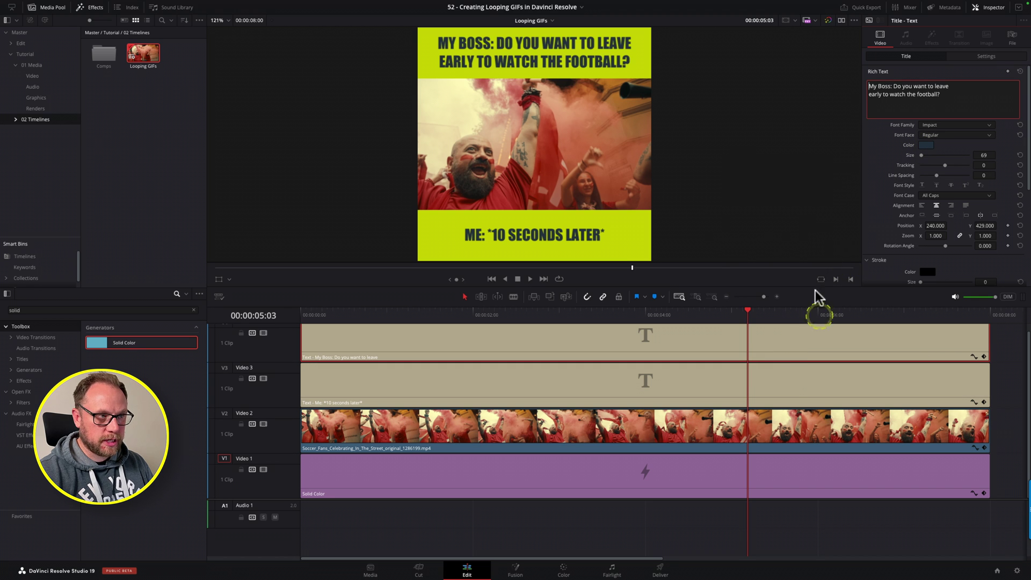
- Undo the background and caption color changes, and extend the Solid Color generator on Video 1 to the full 8 seconds
click(695, 531)
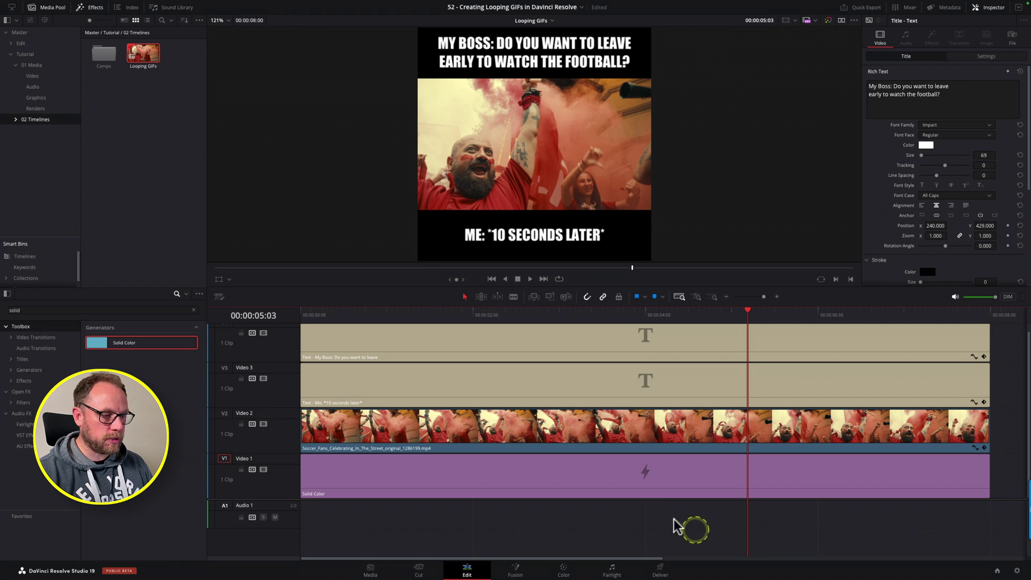
click(644, 478)
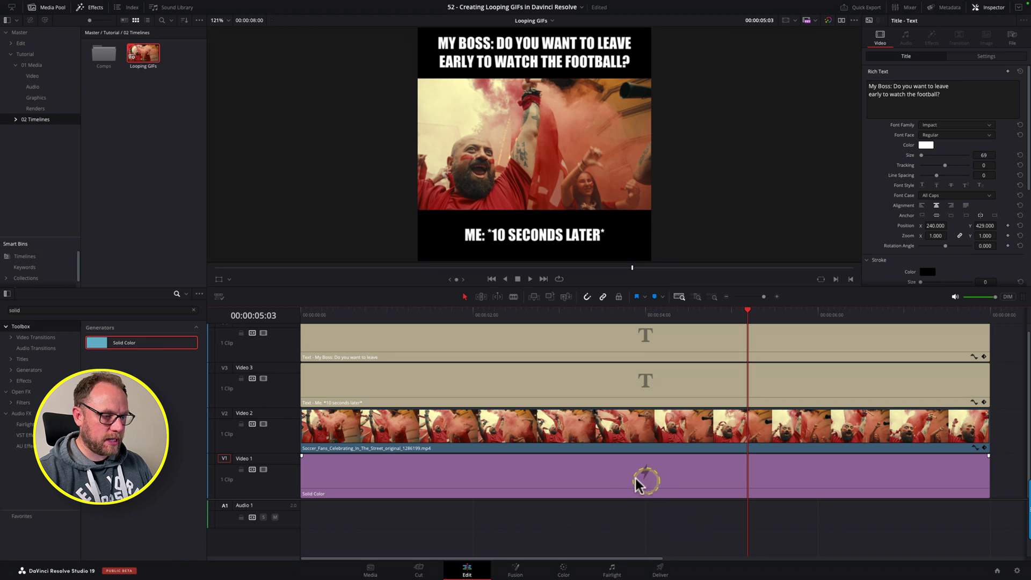
key(Delete)
key(ctrl+z)
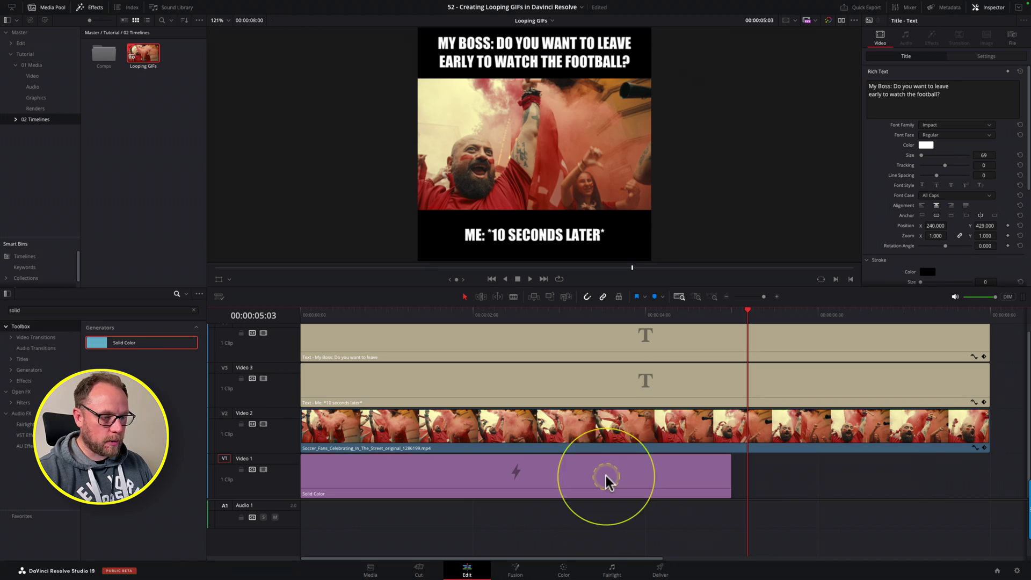
drag(730, 474, 990, 473)
- Park the playhead at 00:00:03:09, open the soccer fans clip for color grading, and reposition its first node to make room
click(667, 311)
click(369, 394)
drag(311, 317, 611, 322)
click(559, 569)
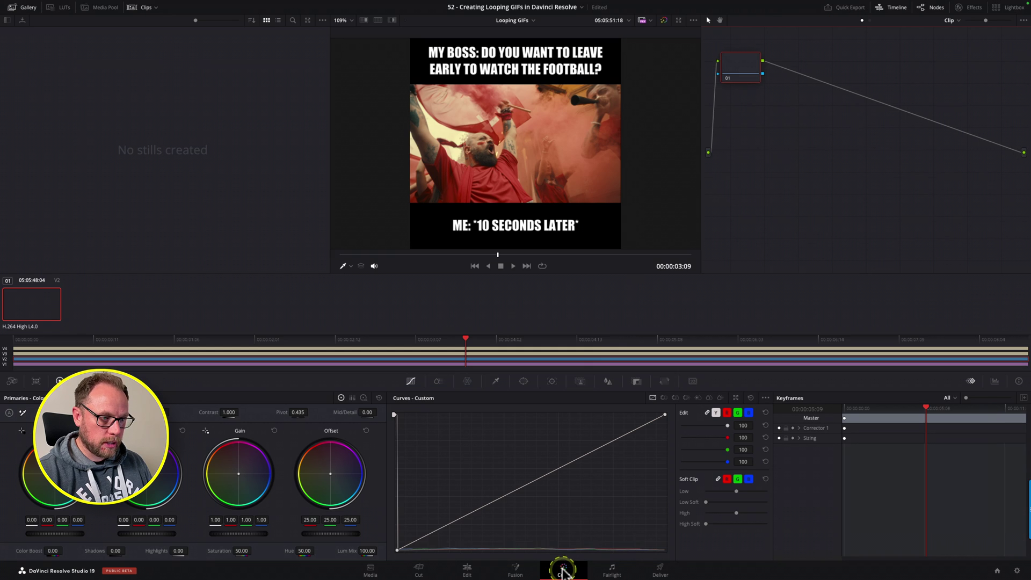
drag(757, 88, 780, 129)
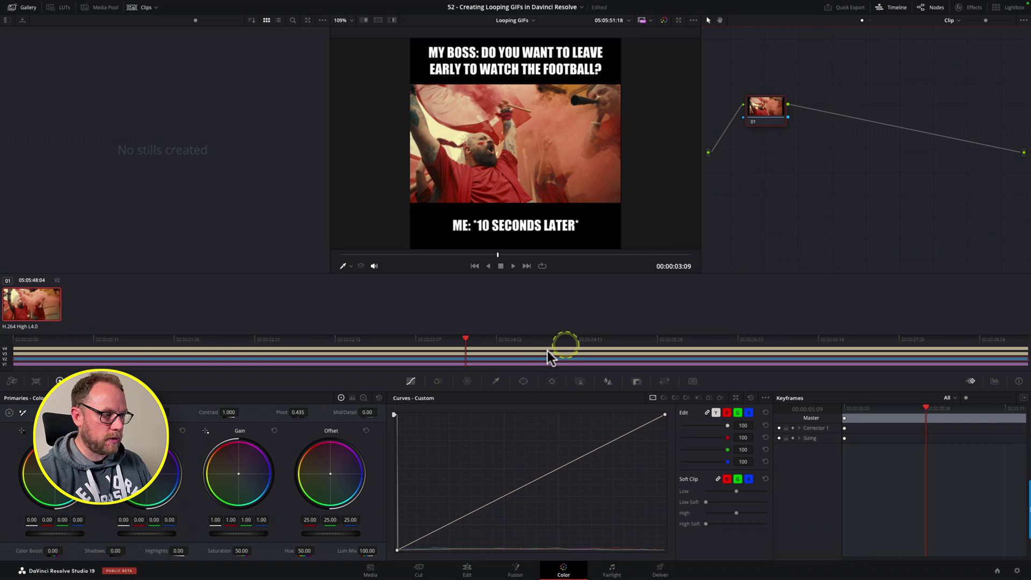
- Add a serial node after node 01 and a layer node below it, joined through a Layer Mixer
key(alt+s)
drag(820, 115, 826, 111)
right_click(827, 107)
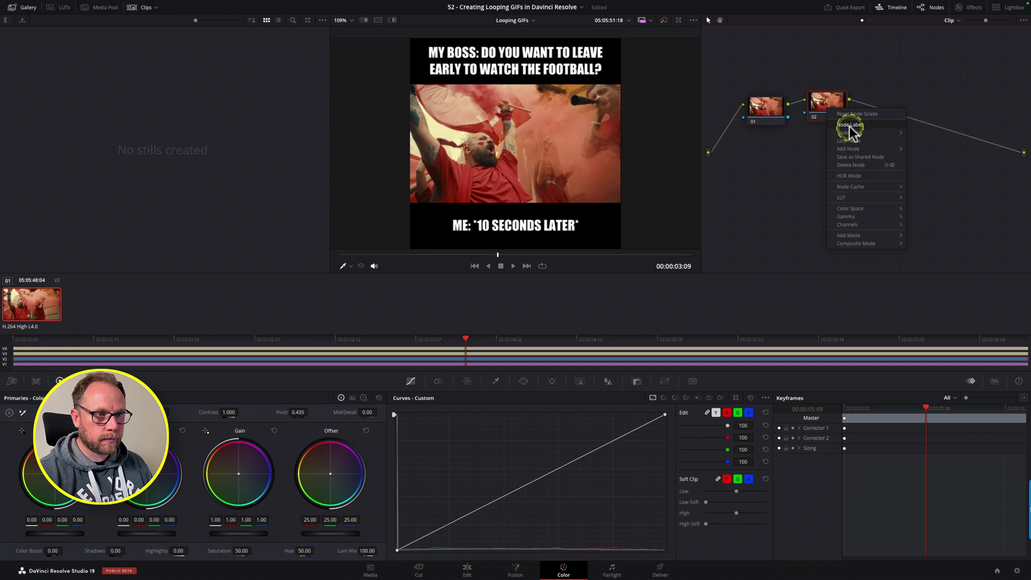
click(929, 173)
drag(777, 108, 832, 98)
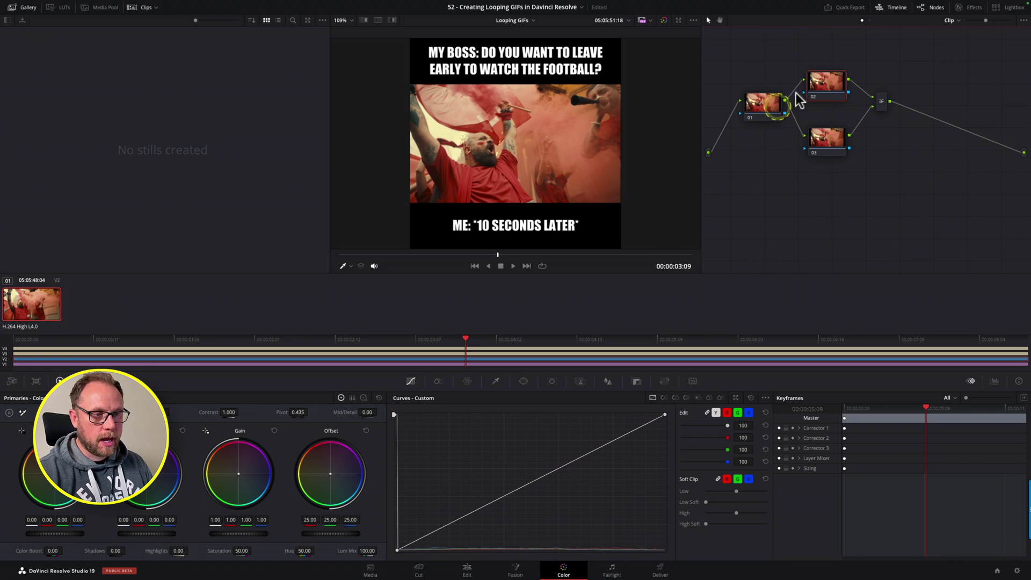
click(885, 102)
click(832, 135)
- Turn node 02 monochrome with the RGB Mixer
click(818, 85)
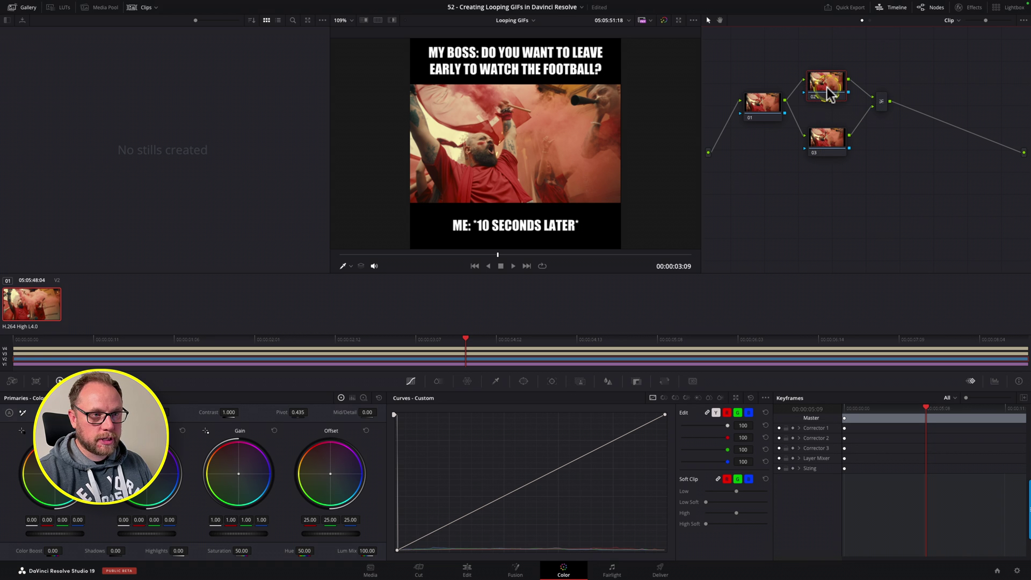
click(404, 366)
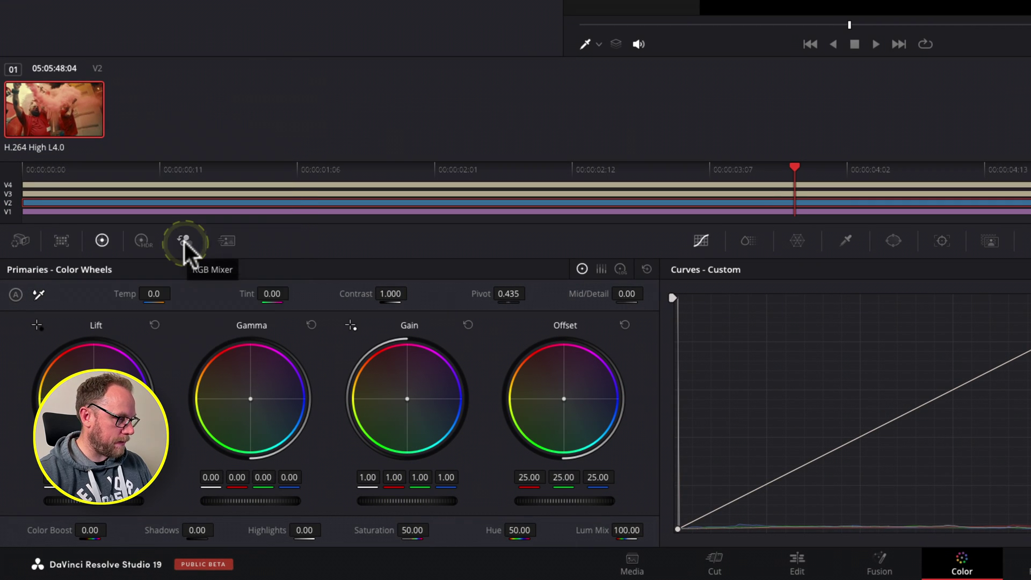
click(184, 240)
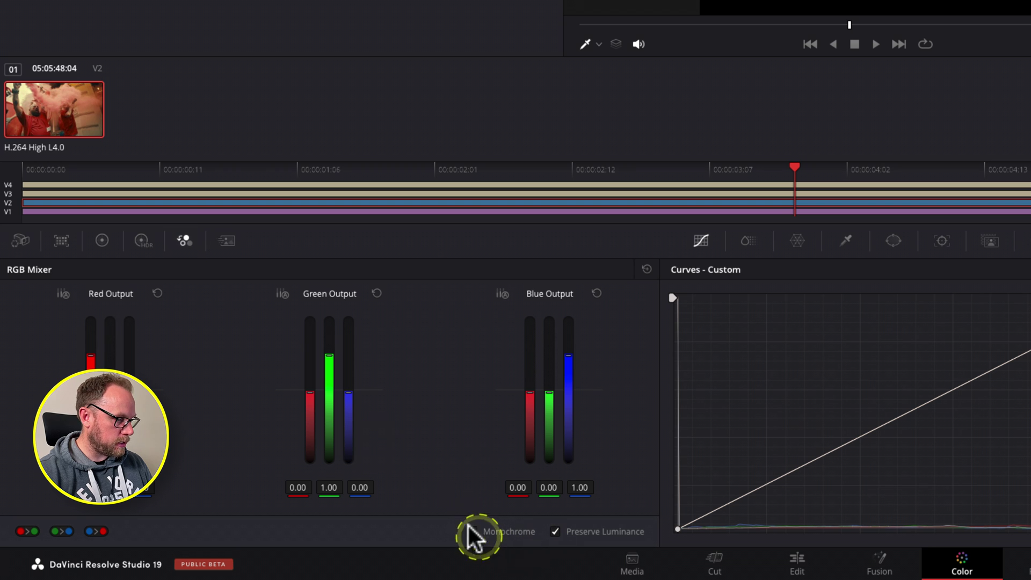
click(471, 531)
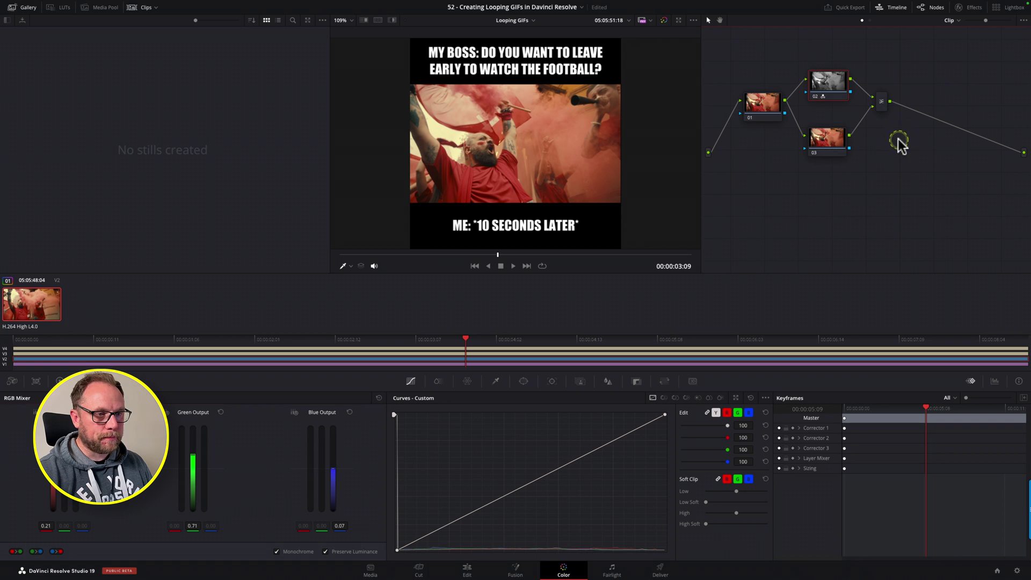
- On node 03, sample the main fan's red shirt with the HSL Qualifier at 00:00:00:14
click(827, 142)
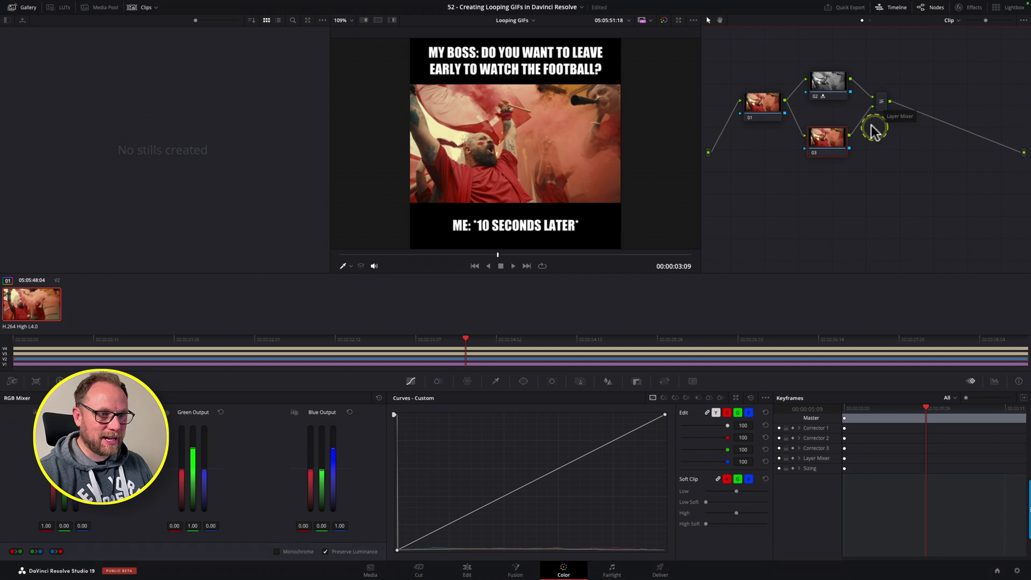
drag(828, 144, 830, 146)
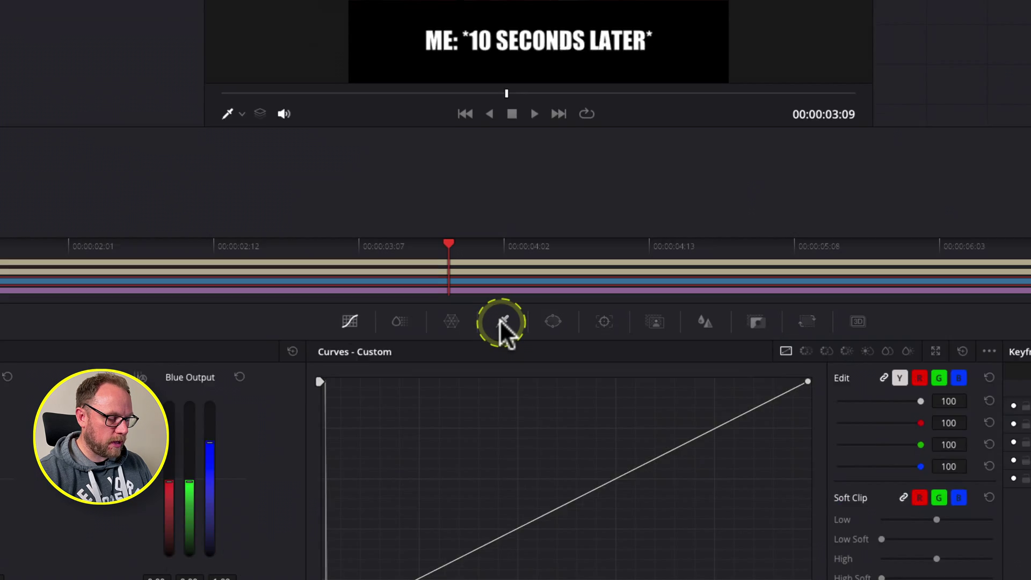
click(507, 277)
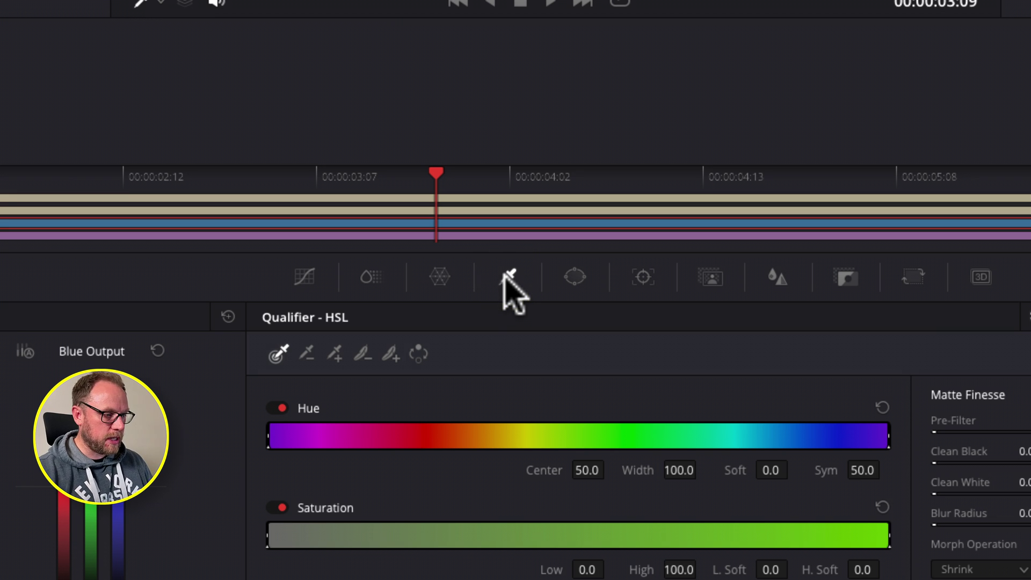
click(505, 278)
click(408, 248)
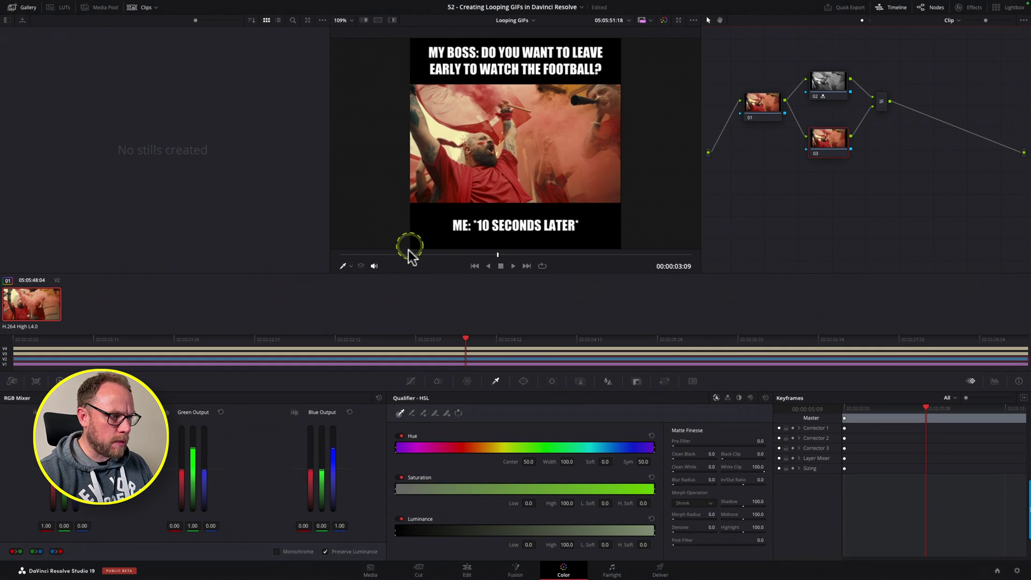
drag(409, 256, 377, 258)
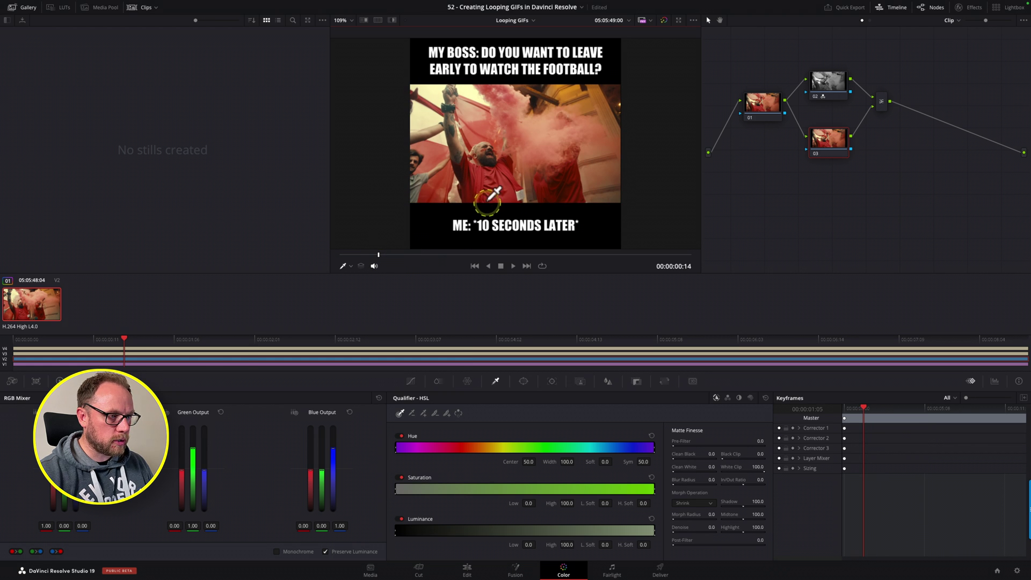
click(485, 159)
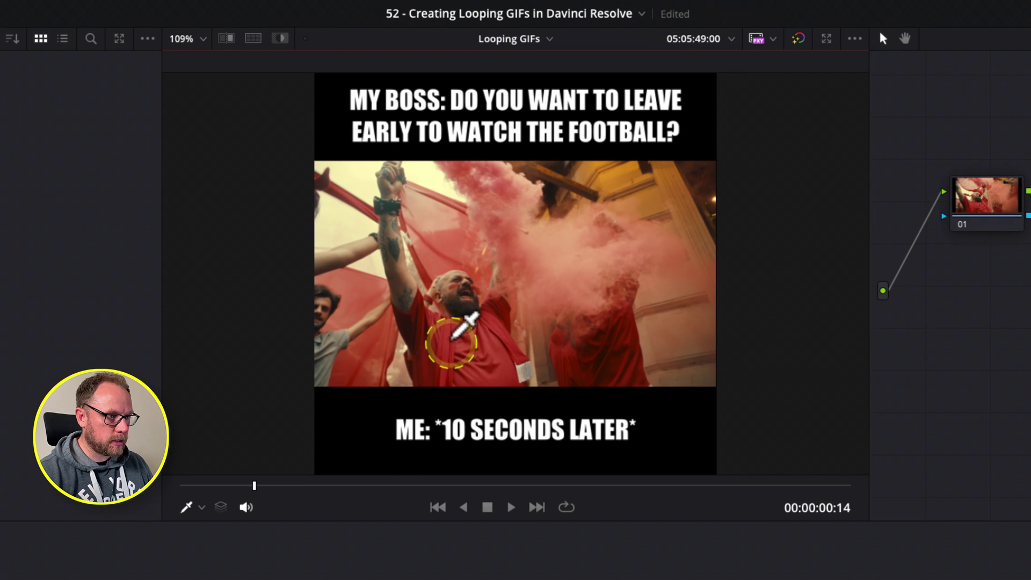
click(452, 339)
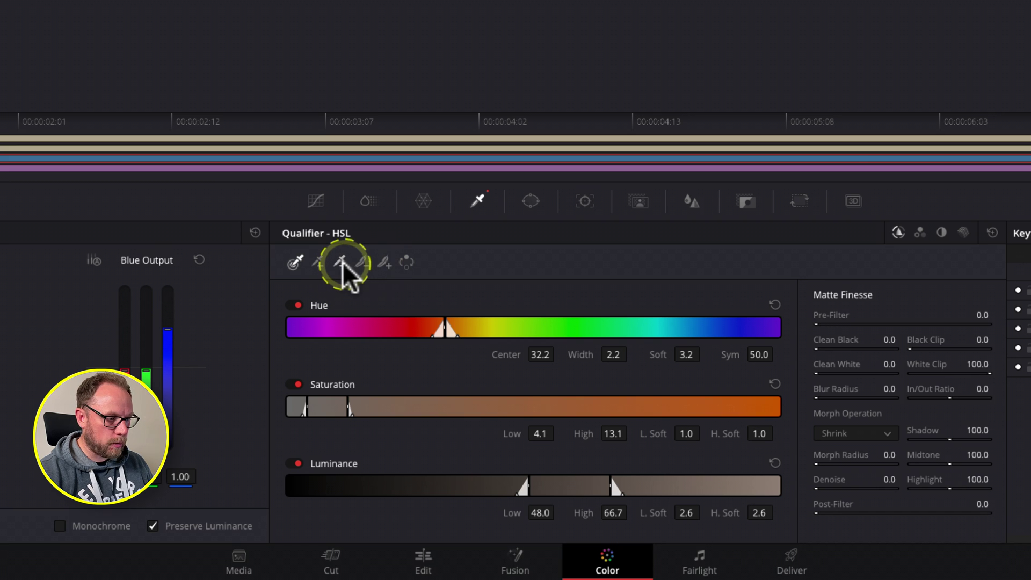
- Add further red tones from the fans' shirts to the qualifier selection on node 03
click(341, 262)
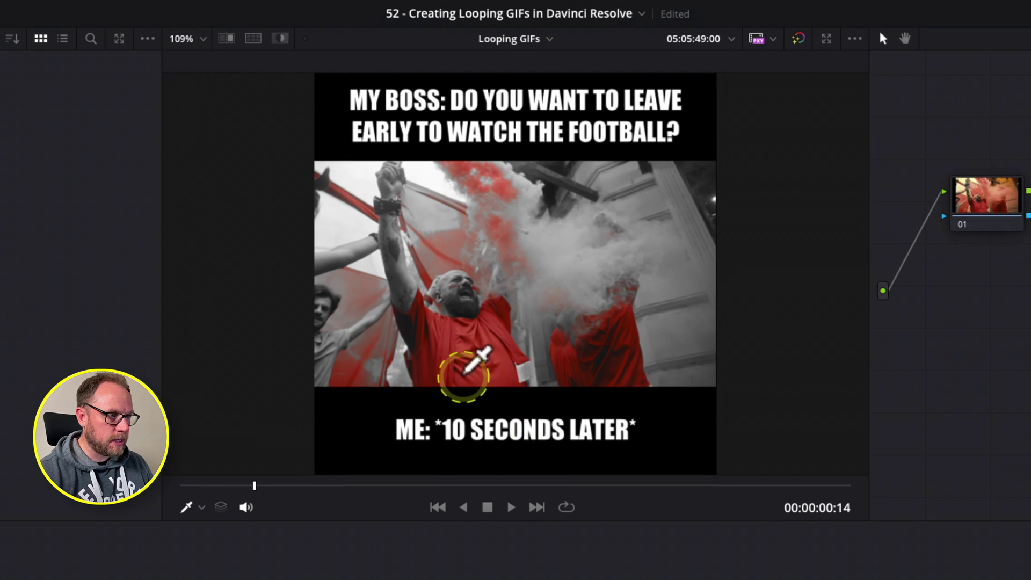
scroll(451, 346, up, 5)
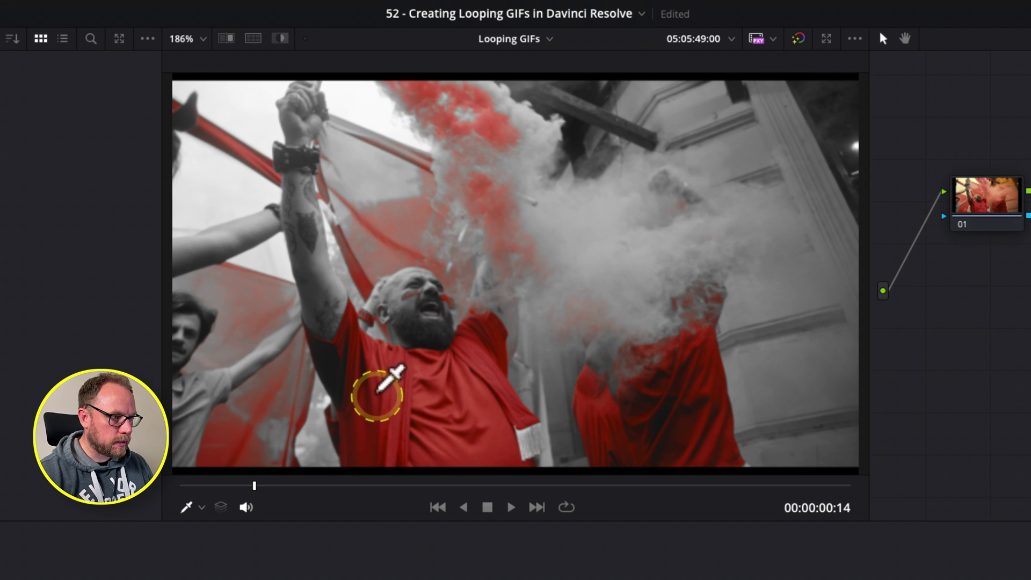
click(682, 415)
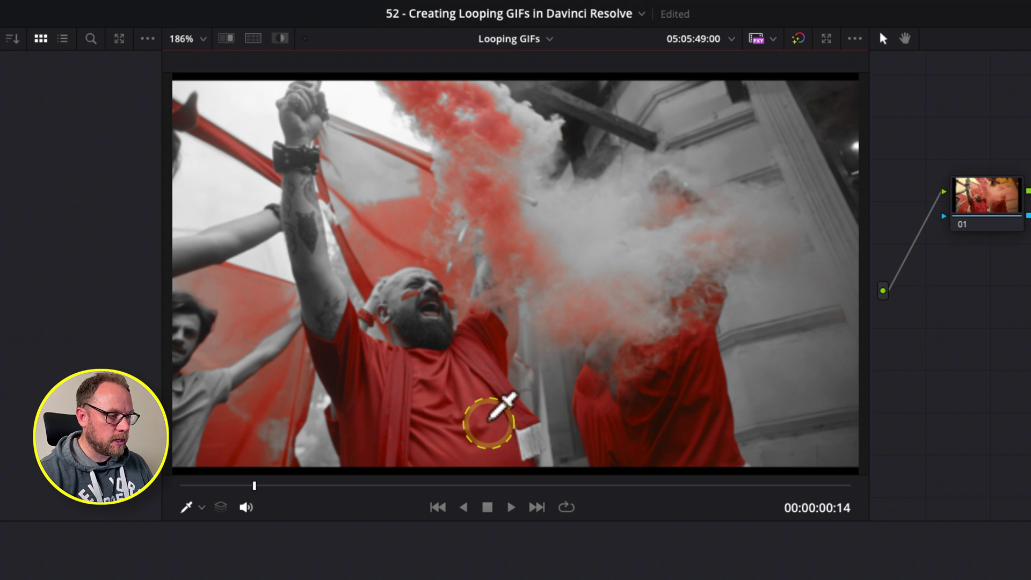
scroll(487, 423, down, 1)
scroll(487, 422, down, 4)
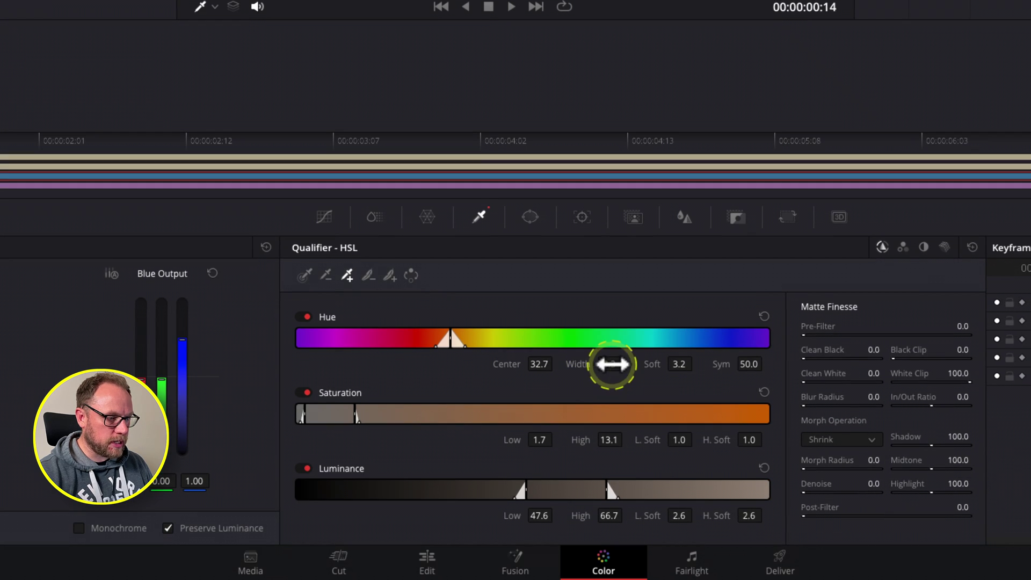
- Set the qualifier's hue width to 3.2 and Denoise to 5.1, and check the isolated reds at other frames of the clip
drag(610, 363, 610, 365)
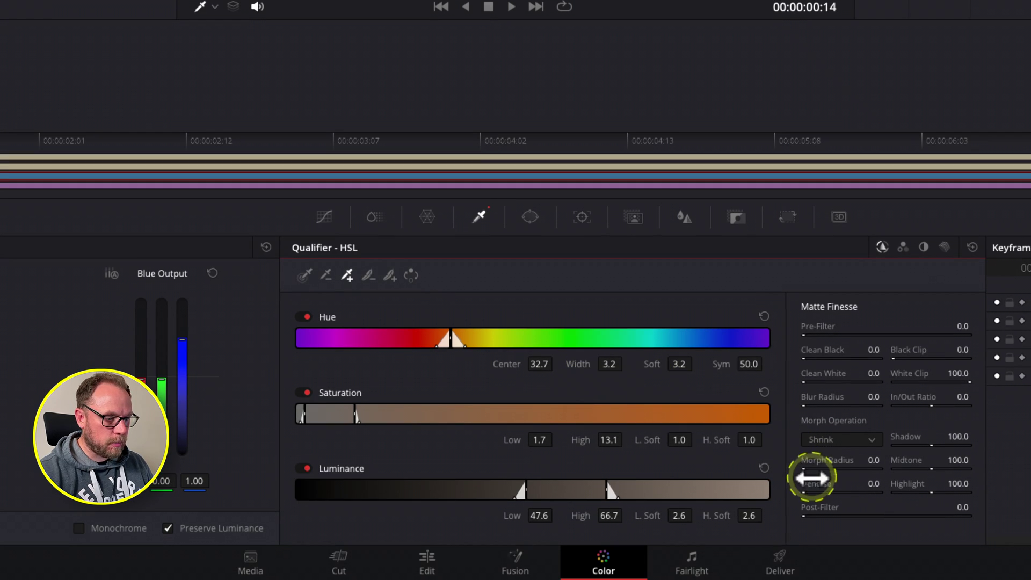
drag(811, 481, 846, 481)
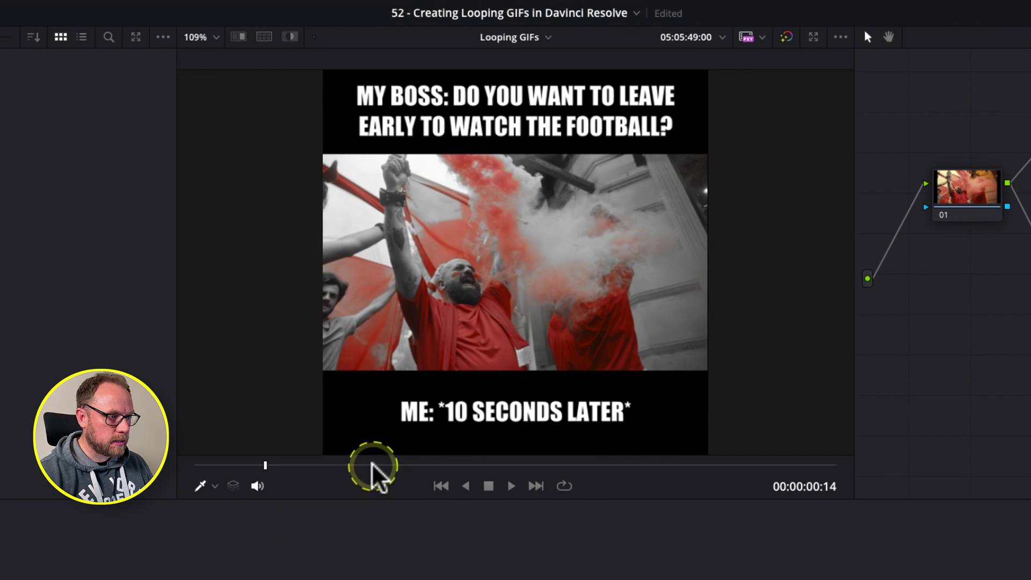
drag(373, 465, 392, 475)
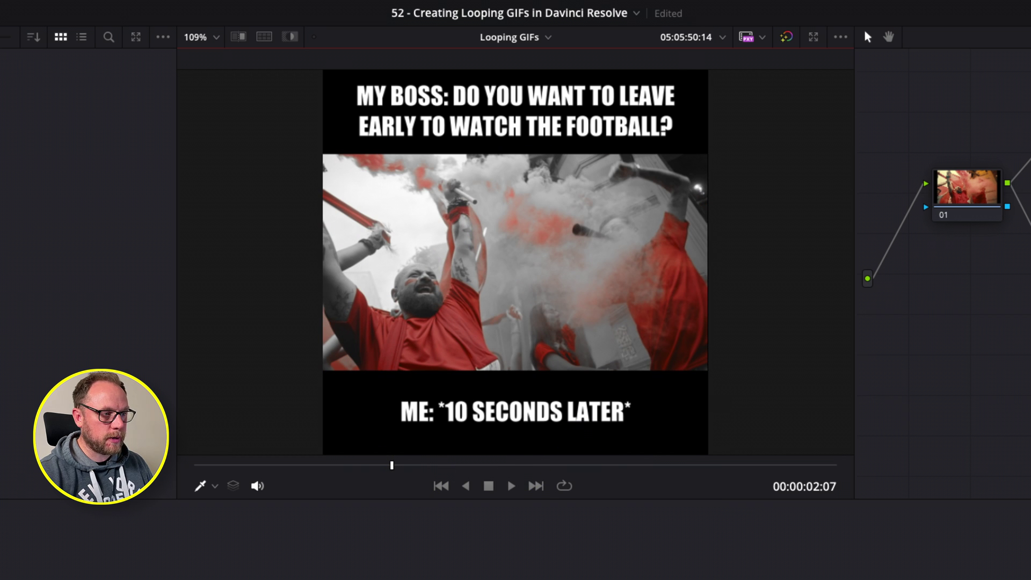
click(212, 465)
drag(211, 466, 203, 465)
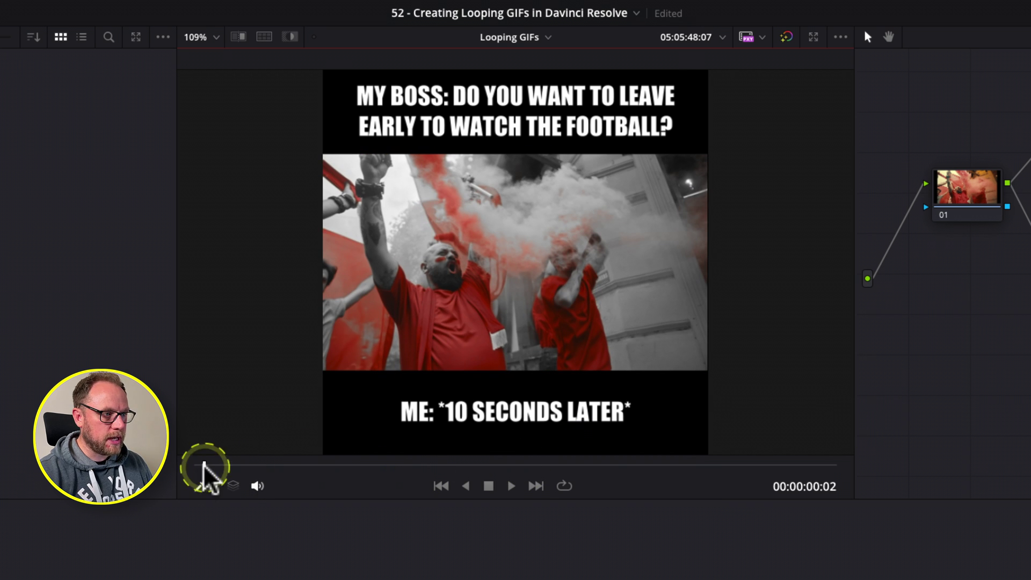
click(928, 409)
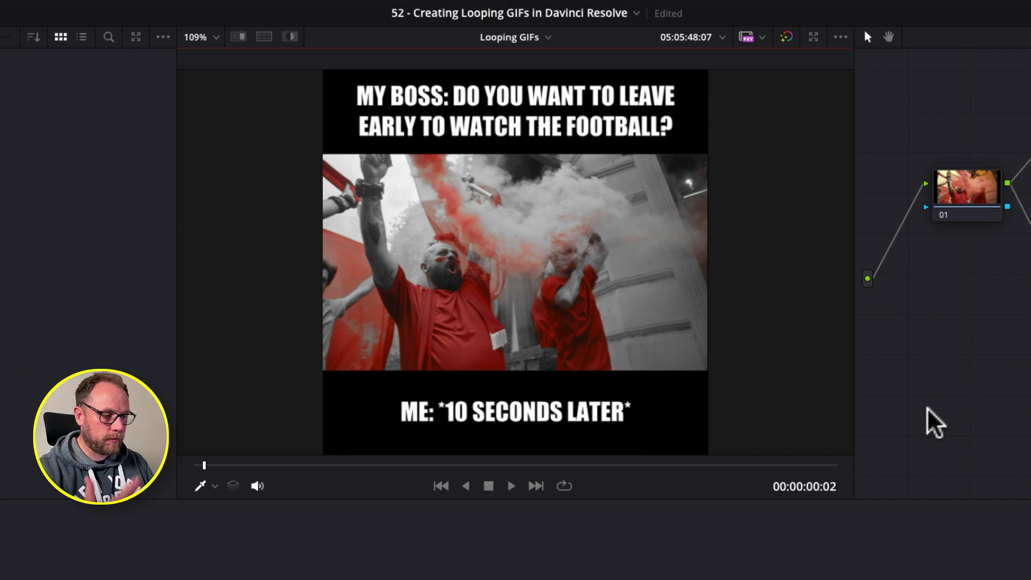
click(913, 409)
click(816, 372)
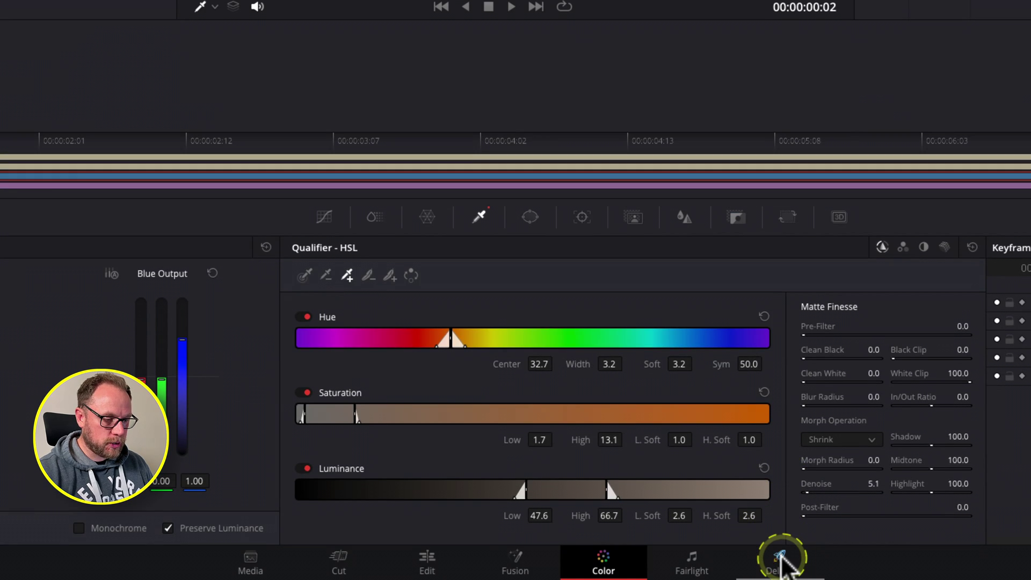
- Switch to the Deliver page and name the GIF render file LoopingFootballGIF
click(781, 559)
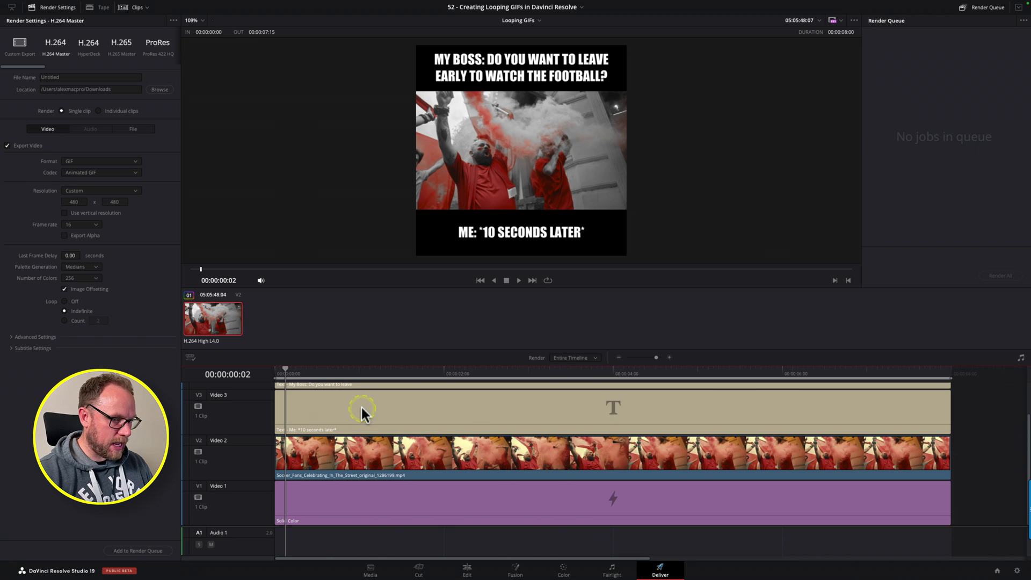
key(shift+z)
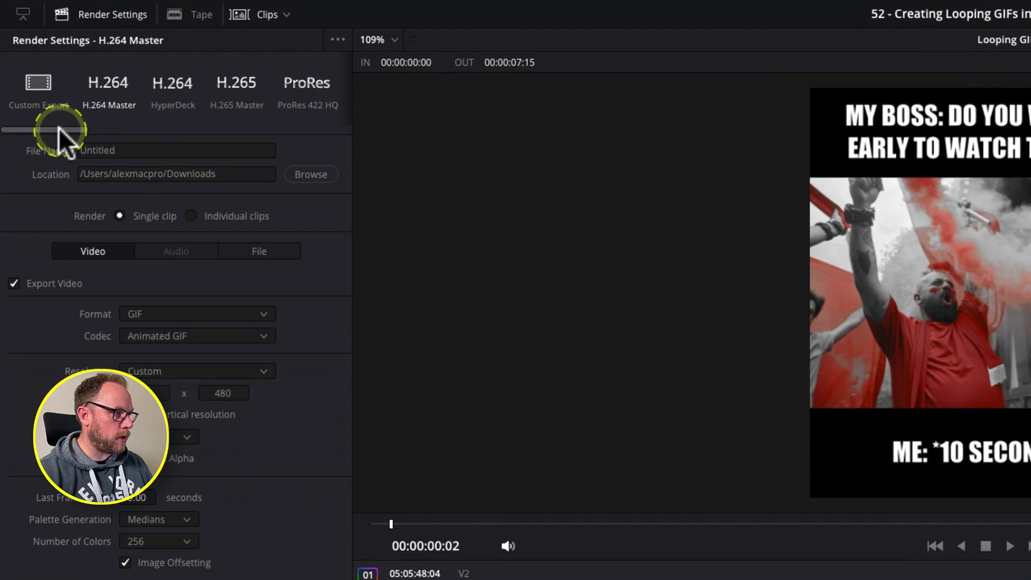
click(104, 151)
text(LoopingFootballGif)
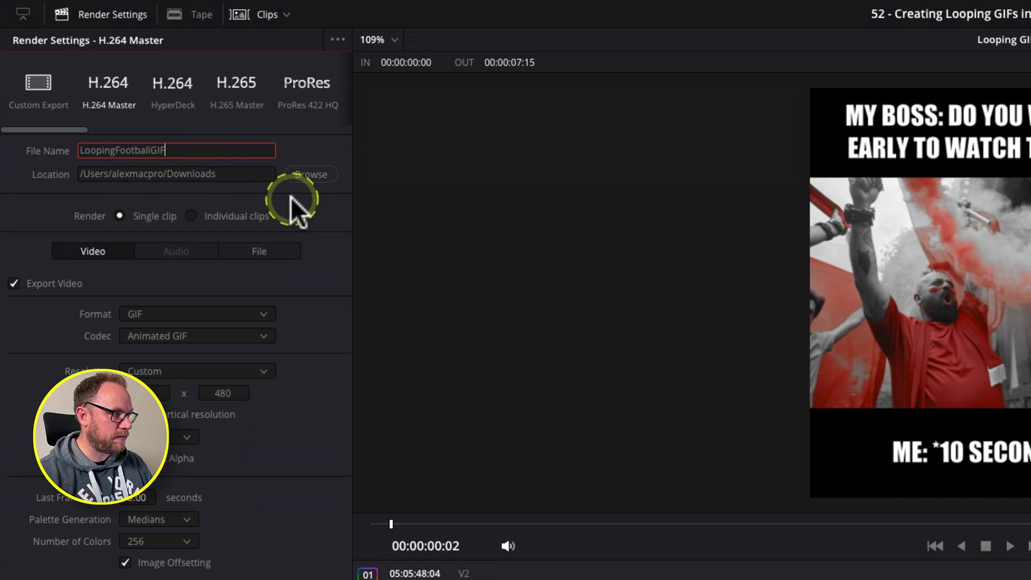
- Load the H.264 Master render preset and set the export format to GIF
drag(82, 124, 50, 124)
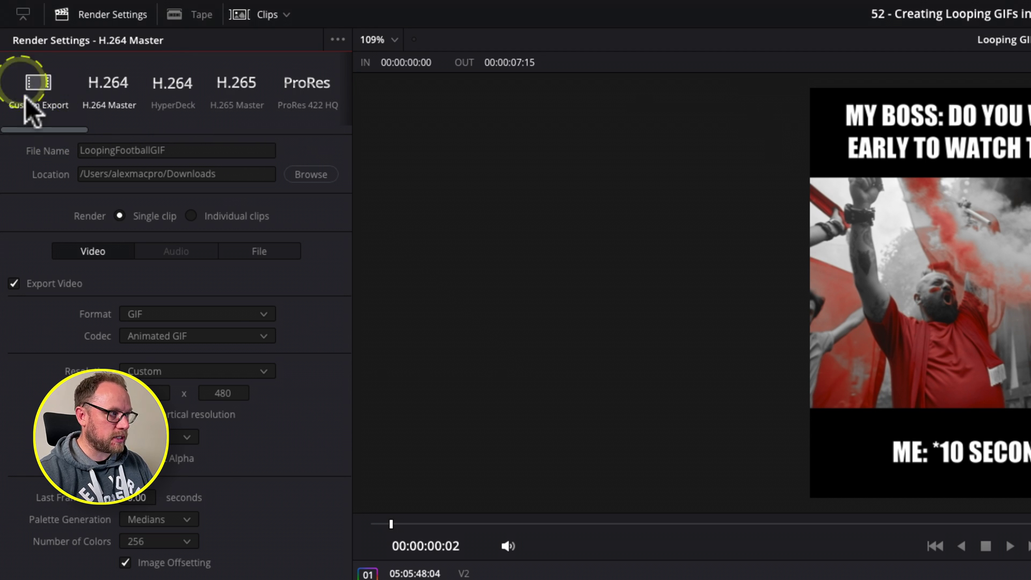
click(127, 304)
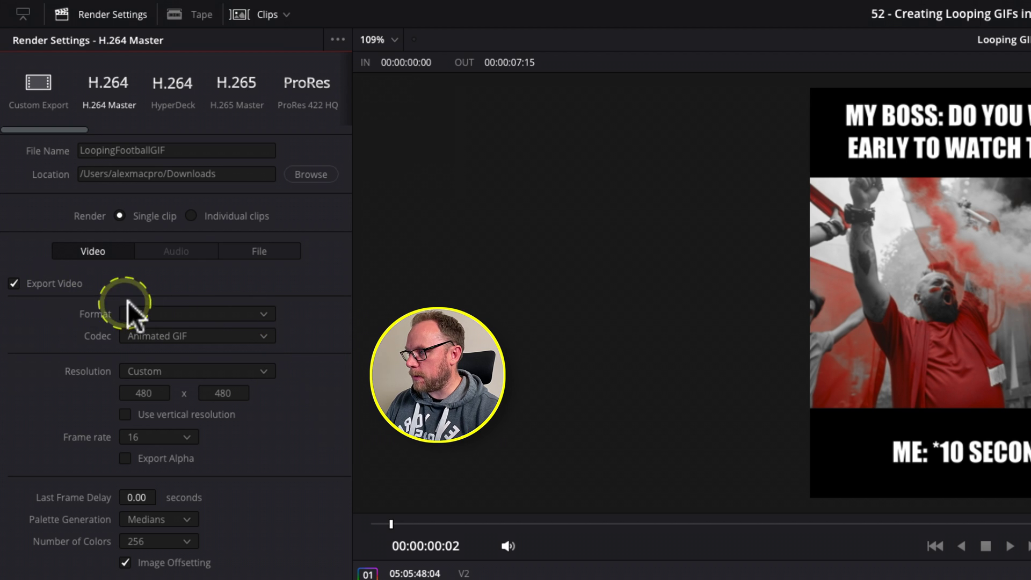
click(192, 314)
click(105, 84)
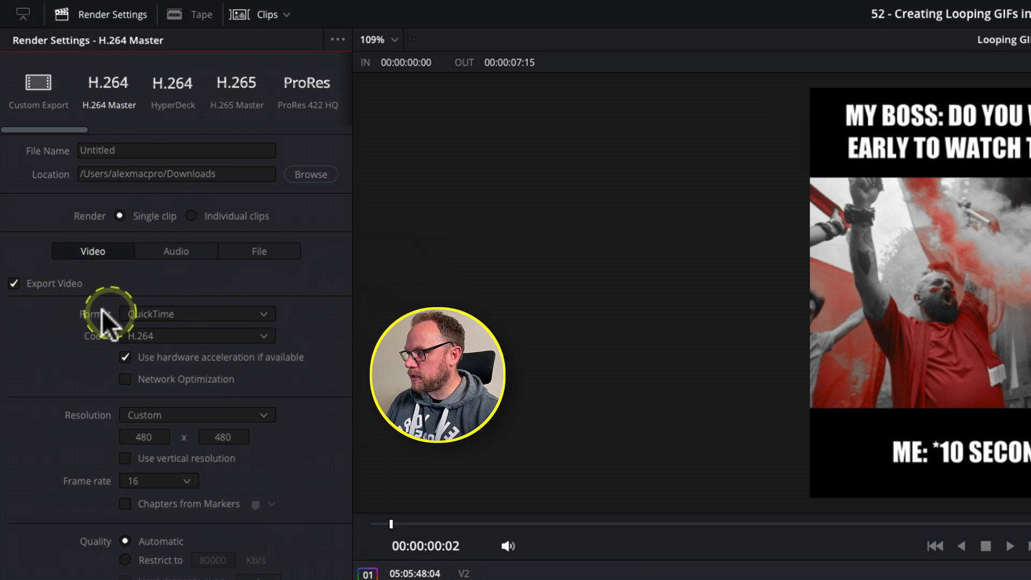
click(203, 312)
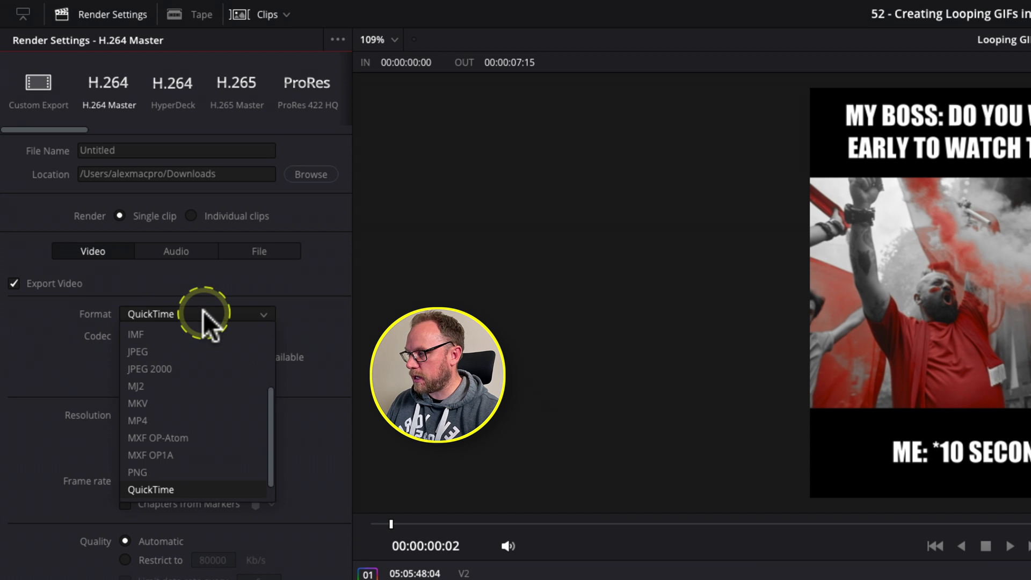
scroll(221, 412, up, 3)
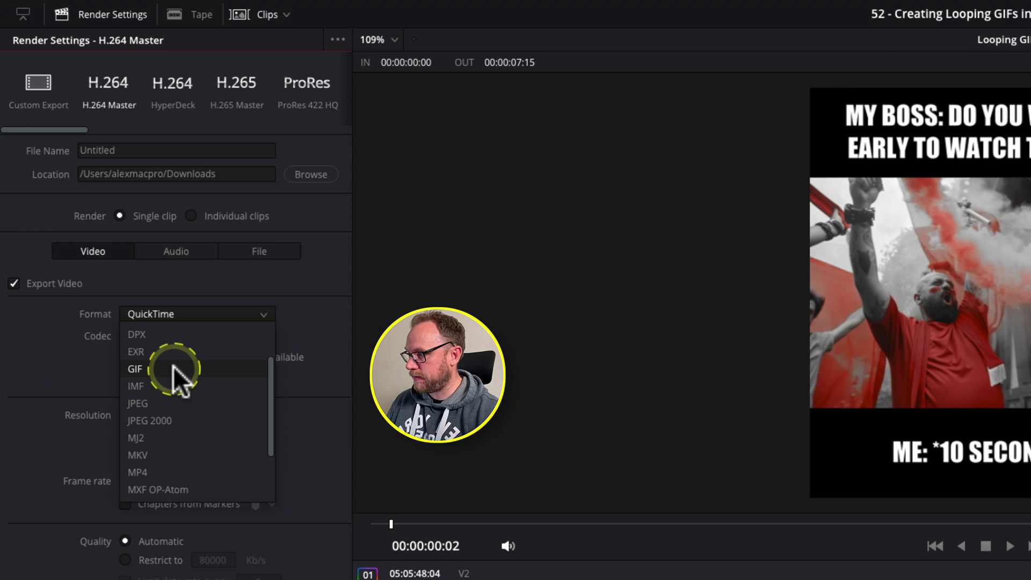
click(173, 366)
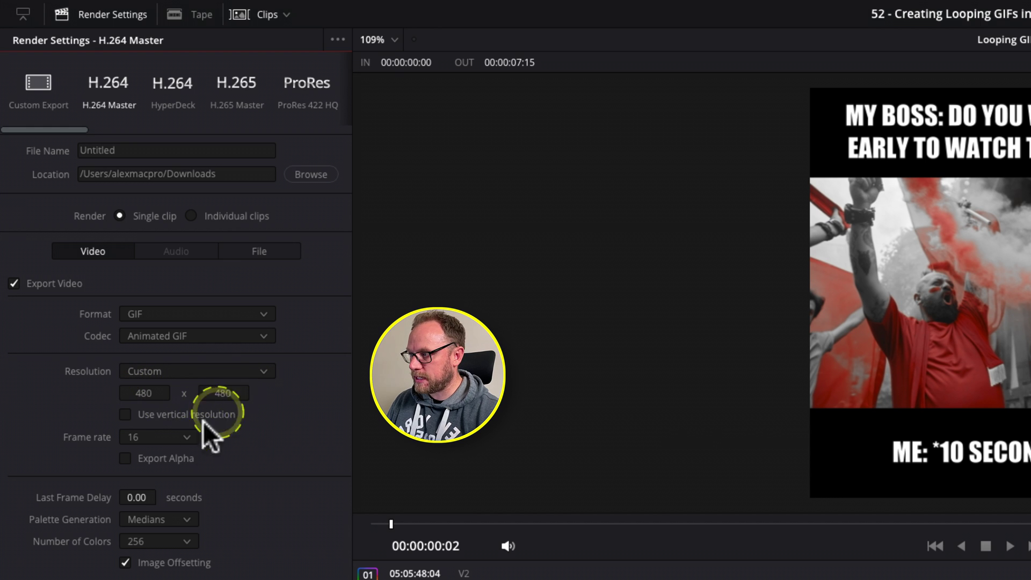
- Examine the available frame rate, number of colors and palette generation options for the GIF export
click(186, 436)
click(253, 438)
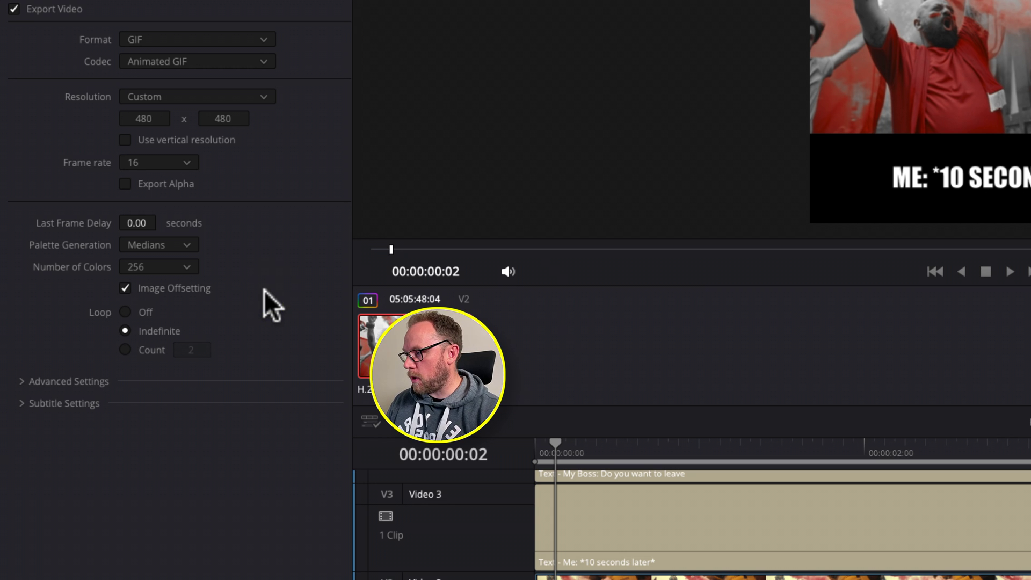
click(185, 266)
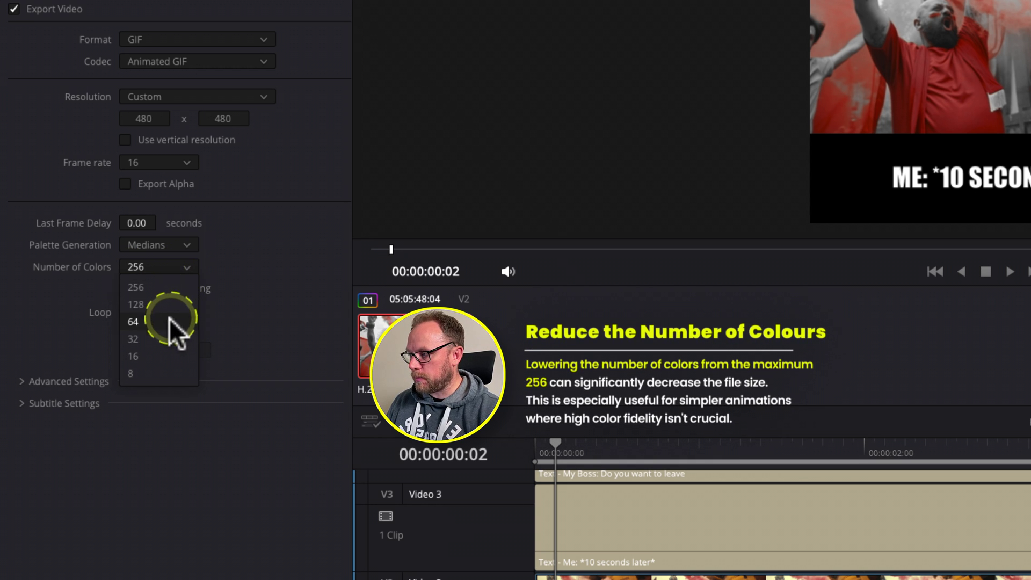
click(270, 255)
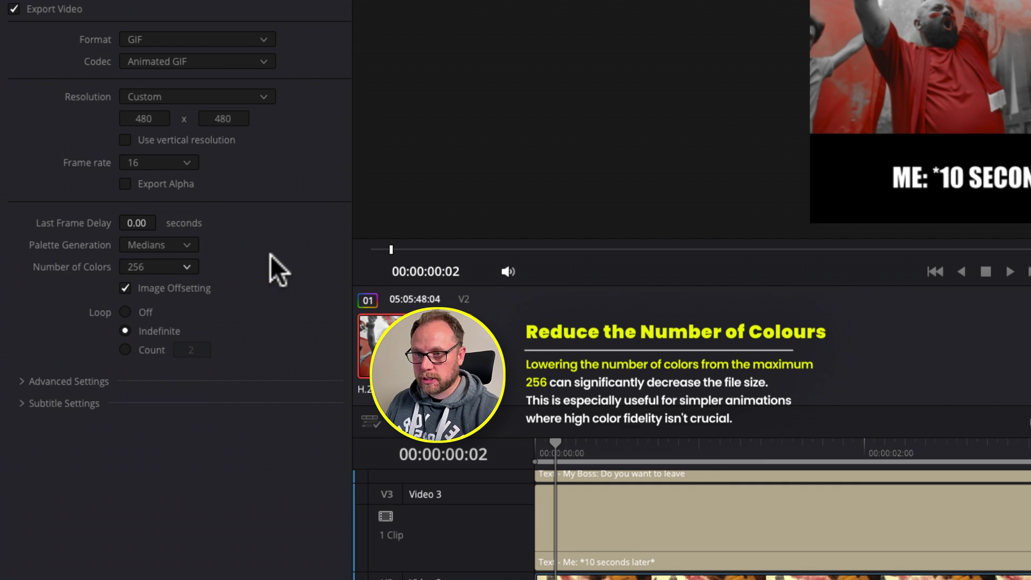
click(268, 259)
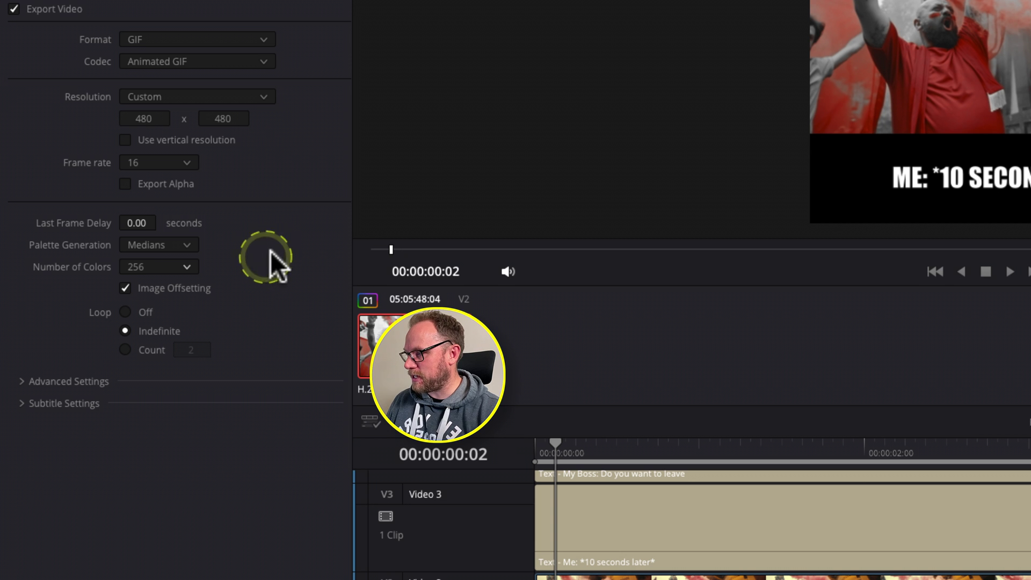
click(187, 246)
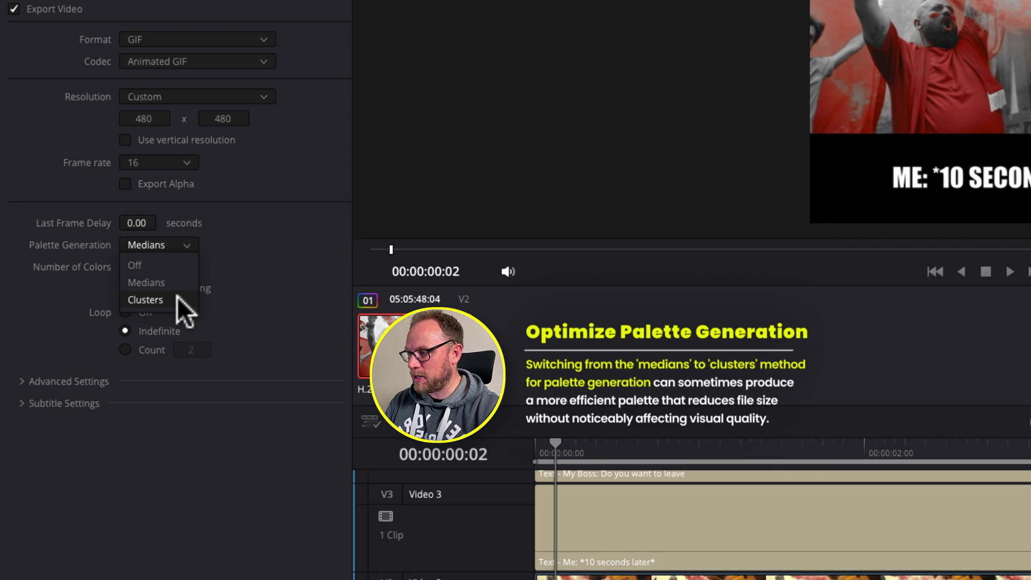
click(271, 263)
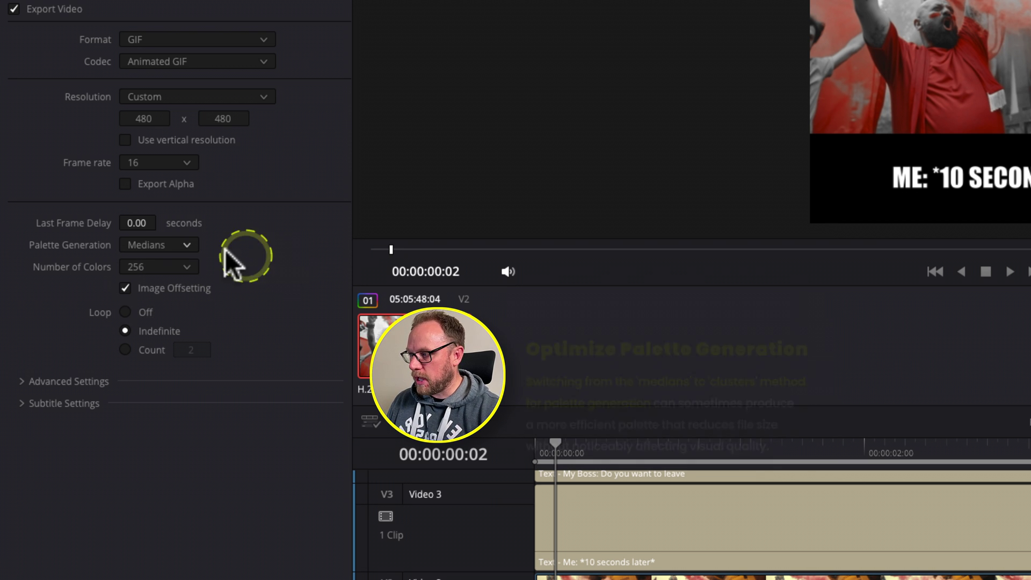
click(187, 246)
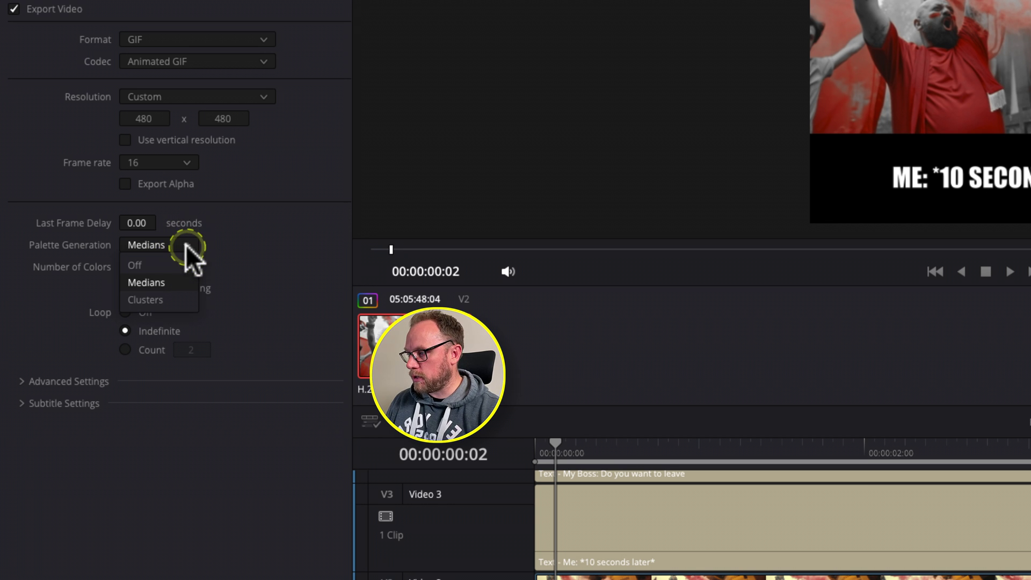
click(231, 240)
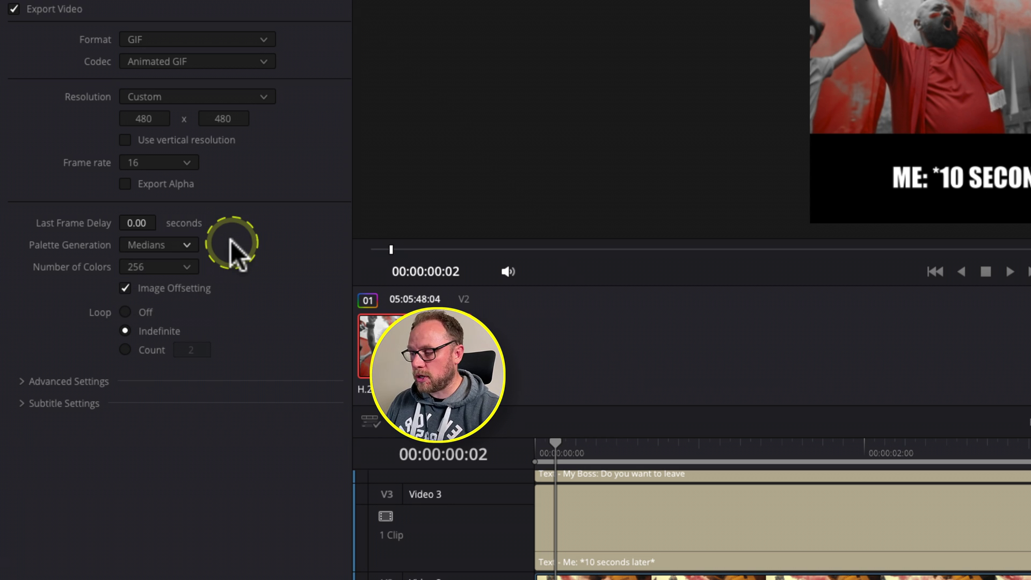
- Reduce the GIF's number of colors to 128
click(124, 287)
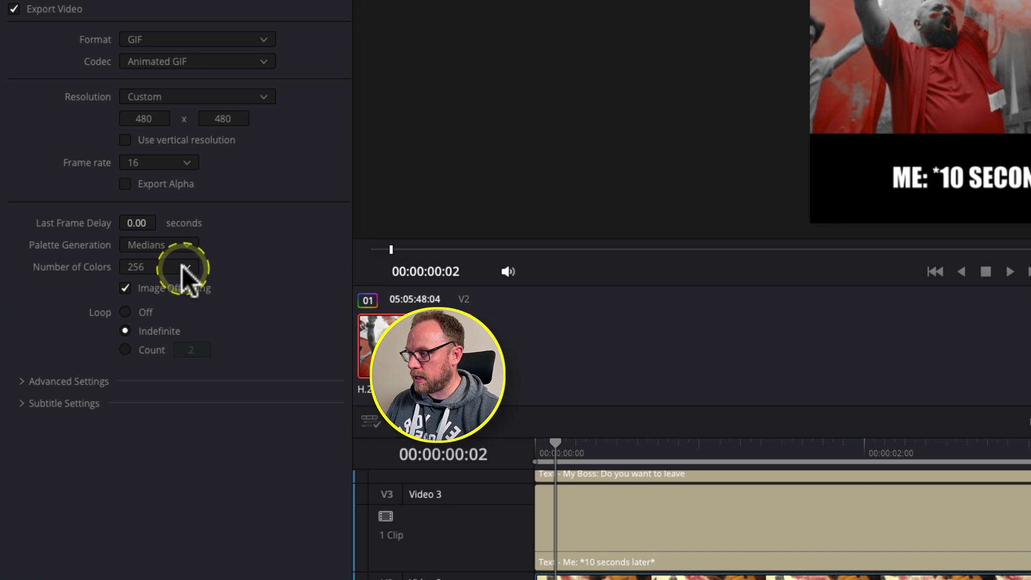
click(174, 268)
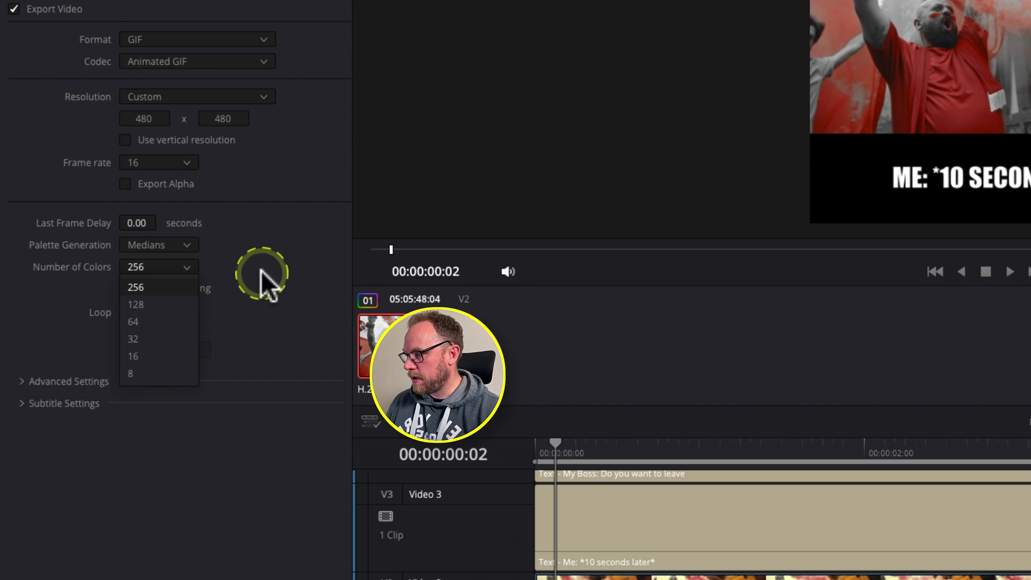
click(159, 298)
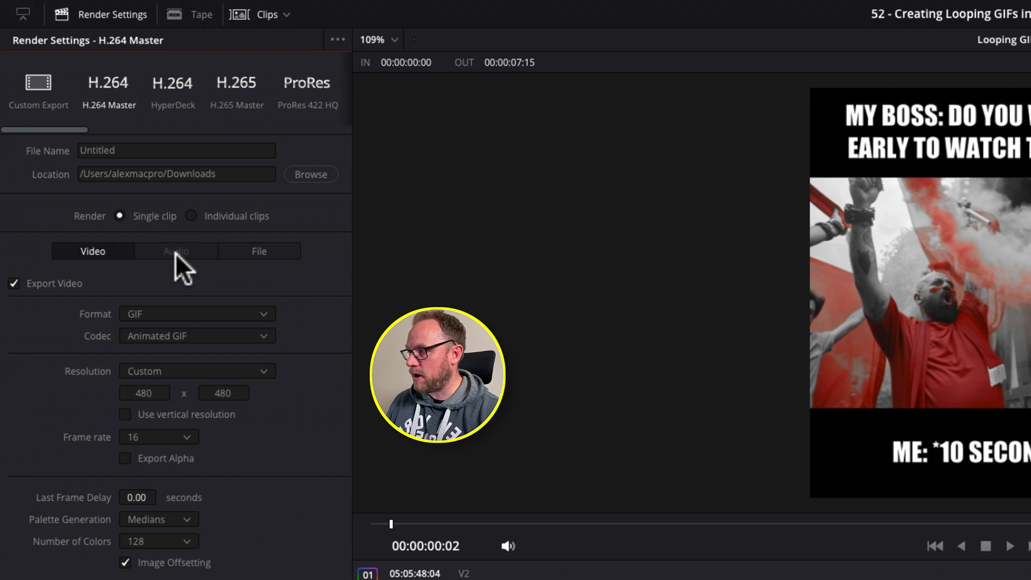
- Add the GIF export to the render queue and render the job
click(188, 128)
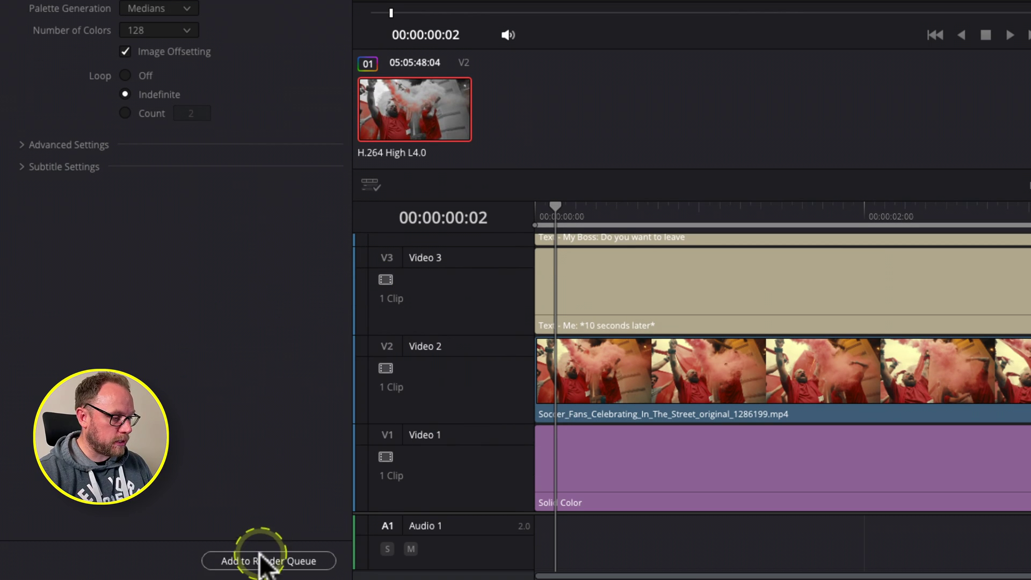
click(260, 556)
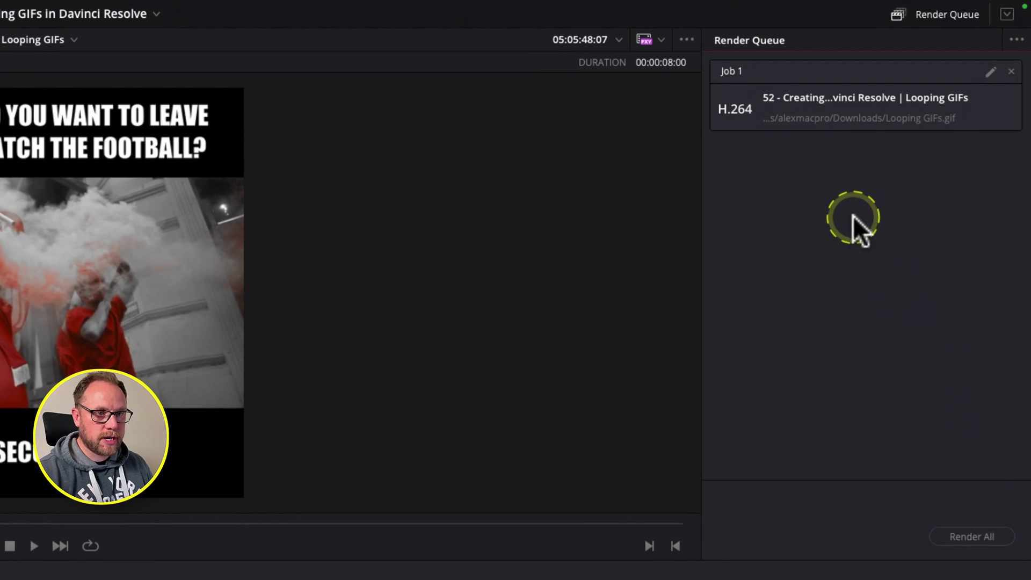
click(942, 537)
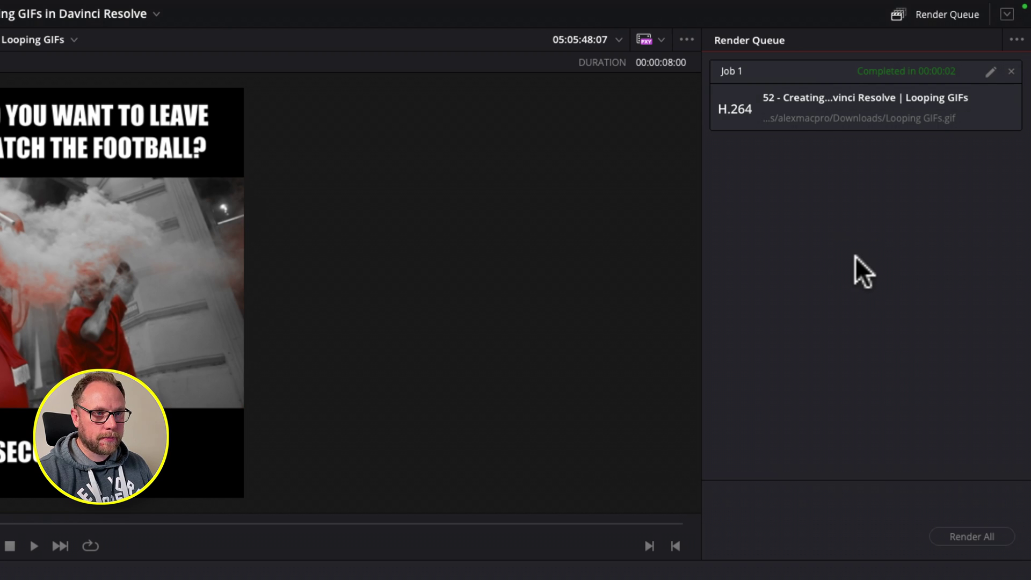
- Reveal the rendered GIF in Finder and check its looping preview
right_click(830, 116)
click(852, 142)
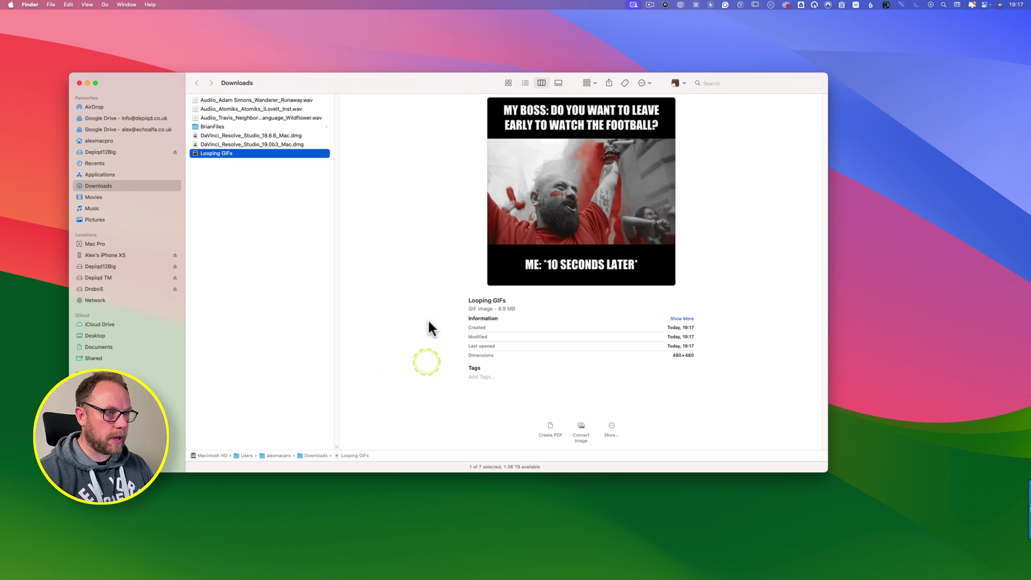
drag(432, 78, 440, 90)
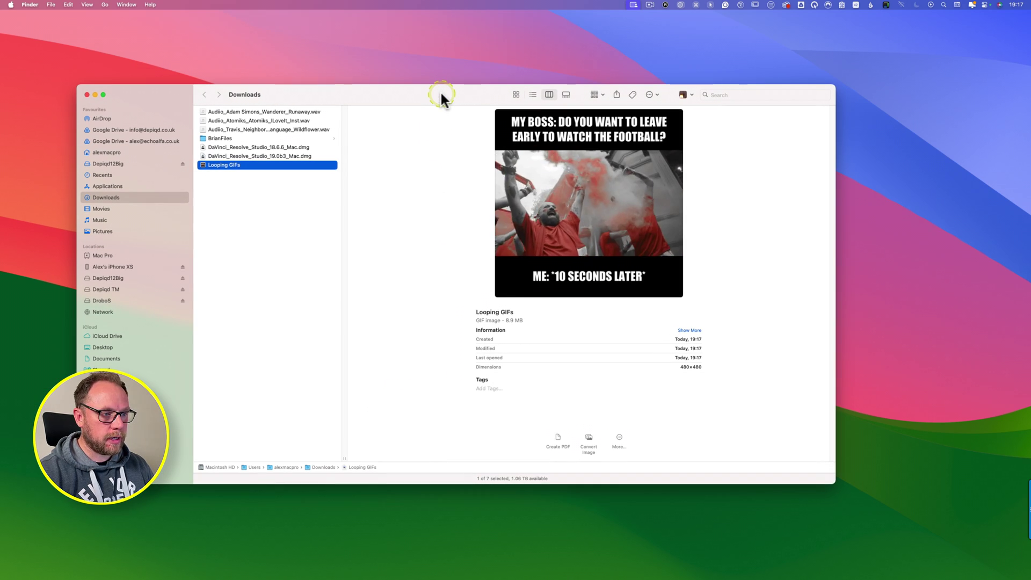